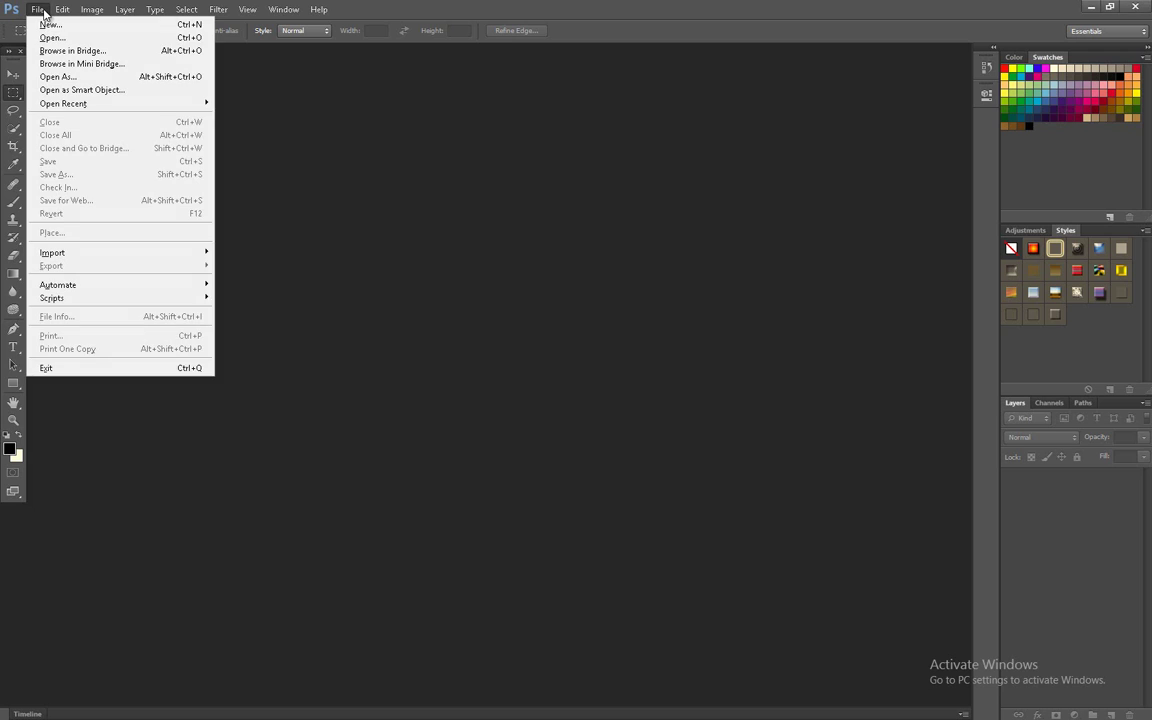
pyautogui.press('Down')
pyautogui.press('Down')
pyautogui.press('Right')
pyautogui.press('Right')
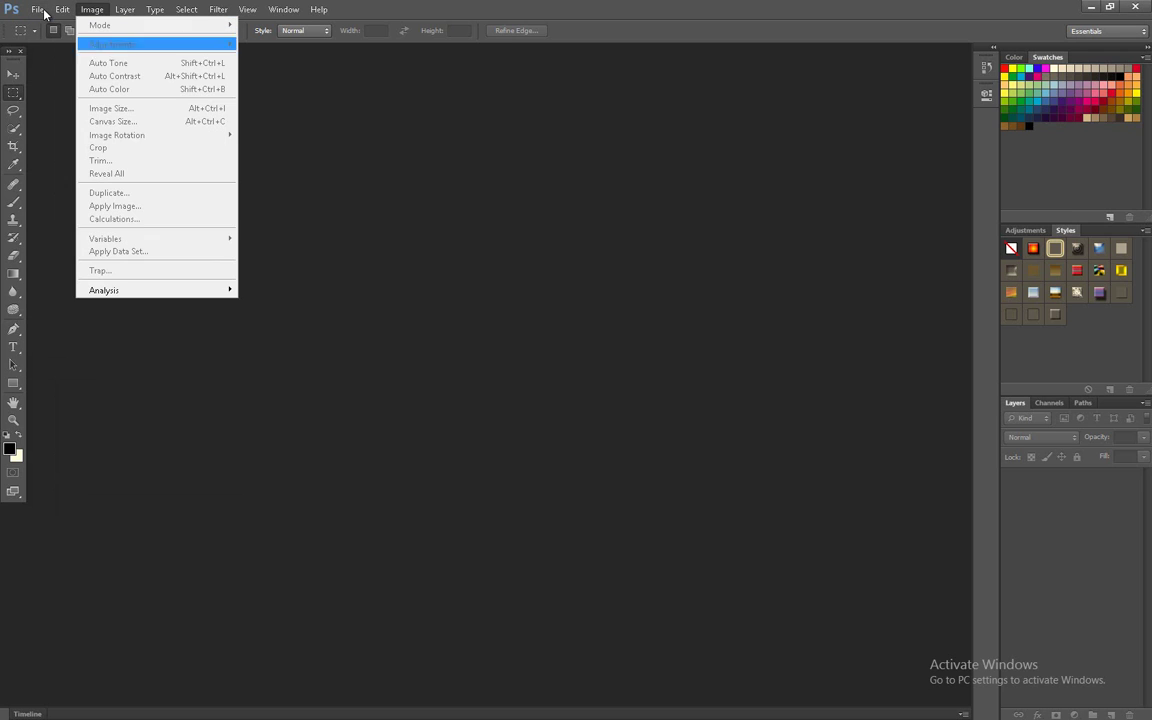
pyautogui.press('Escape')
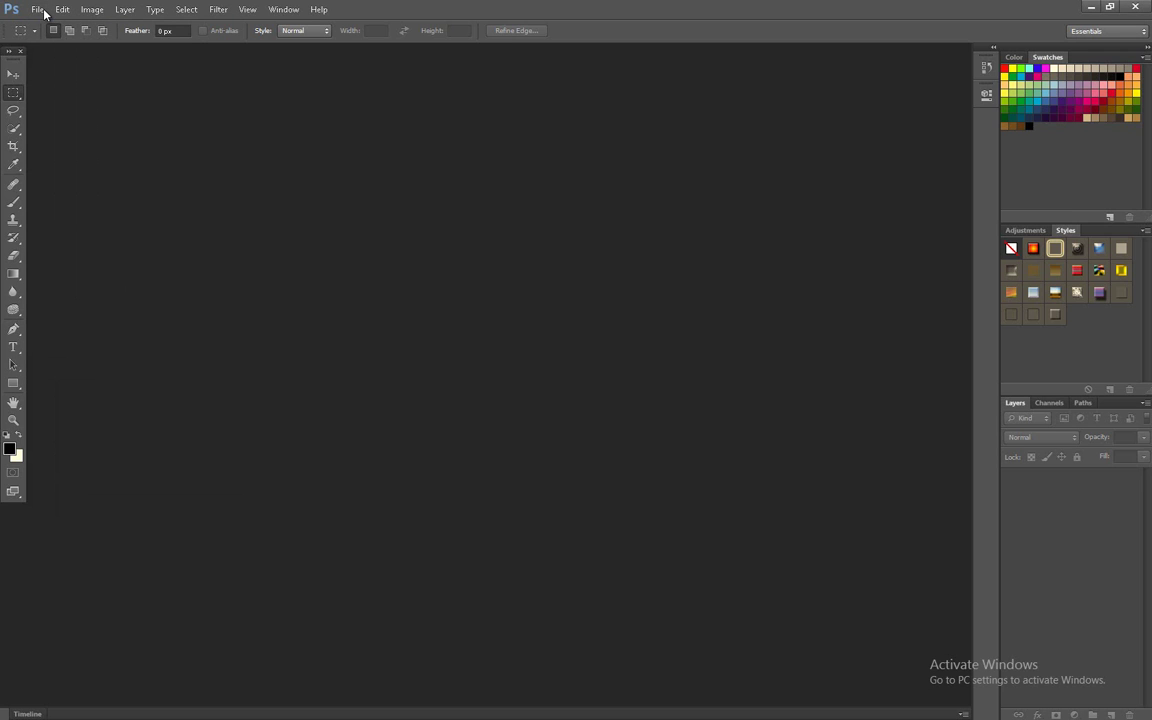
pyautogui.click(44, 14)
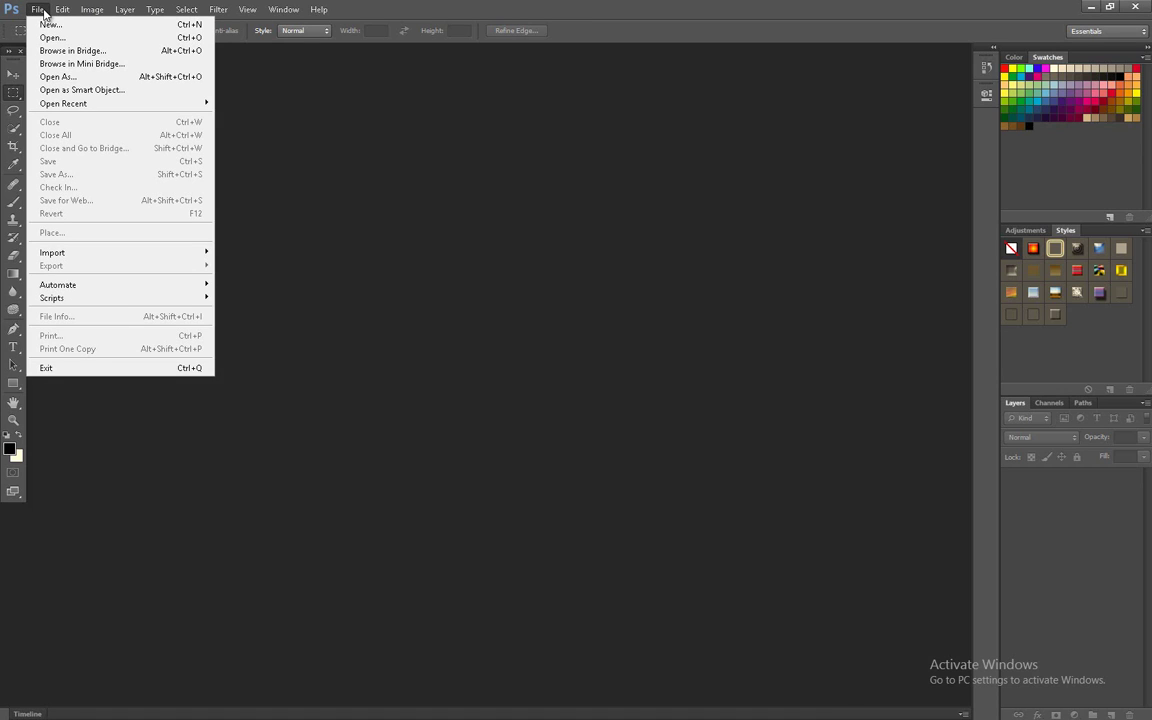
pyautogui.press('Right')
pyautogui.press('Right')
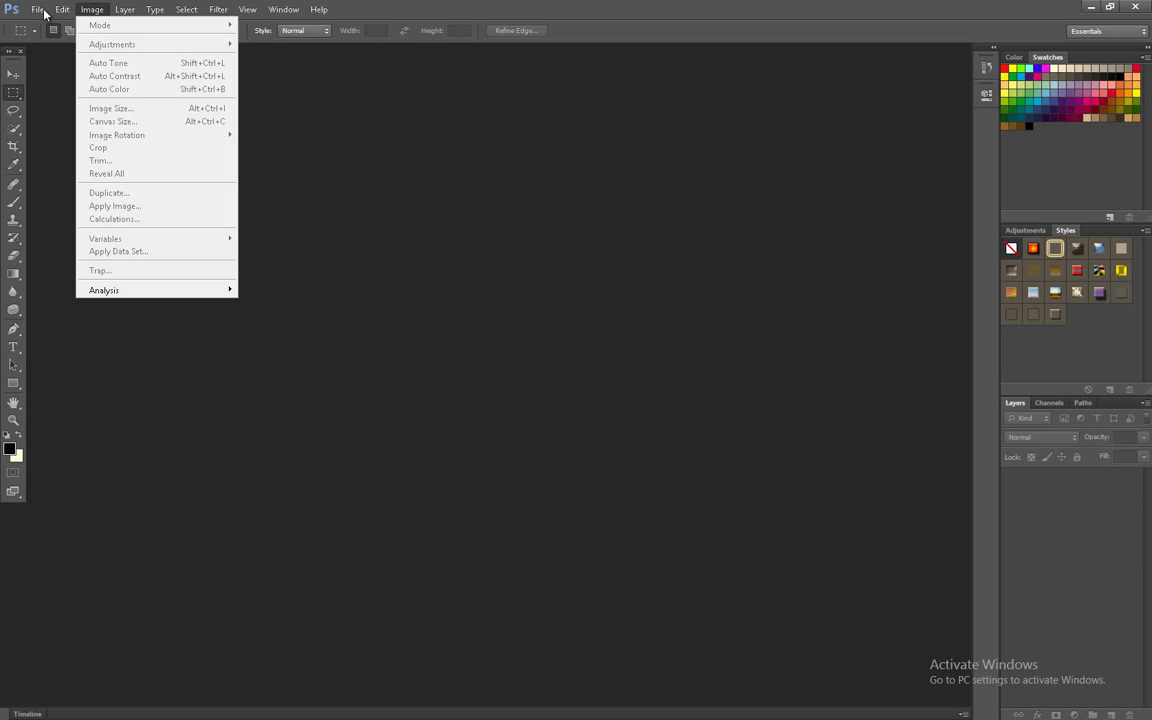
pyautogui.press('Right')
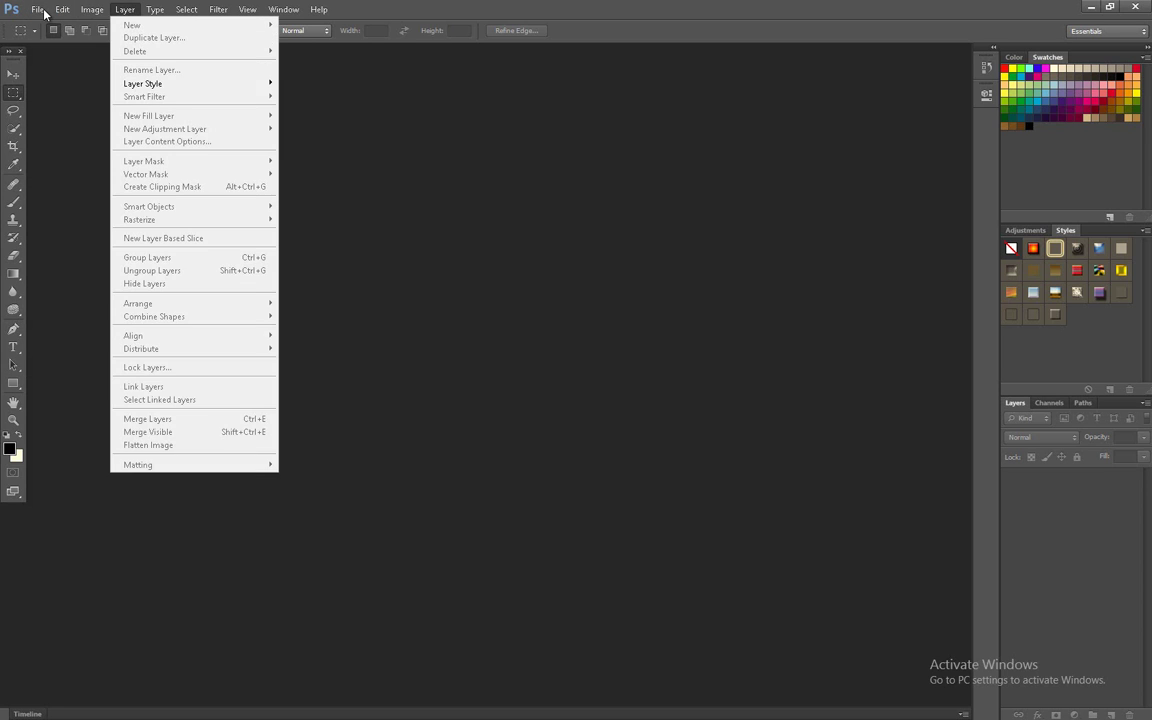
pyautogui.press('Left')
pyautogui.press('Left')
pyautogui.press('Left')
pyautogui.press('Right')
pyautogui.press('Left')
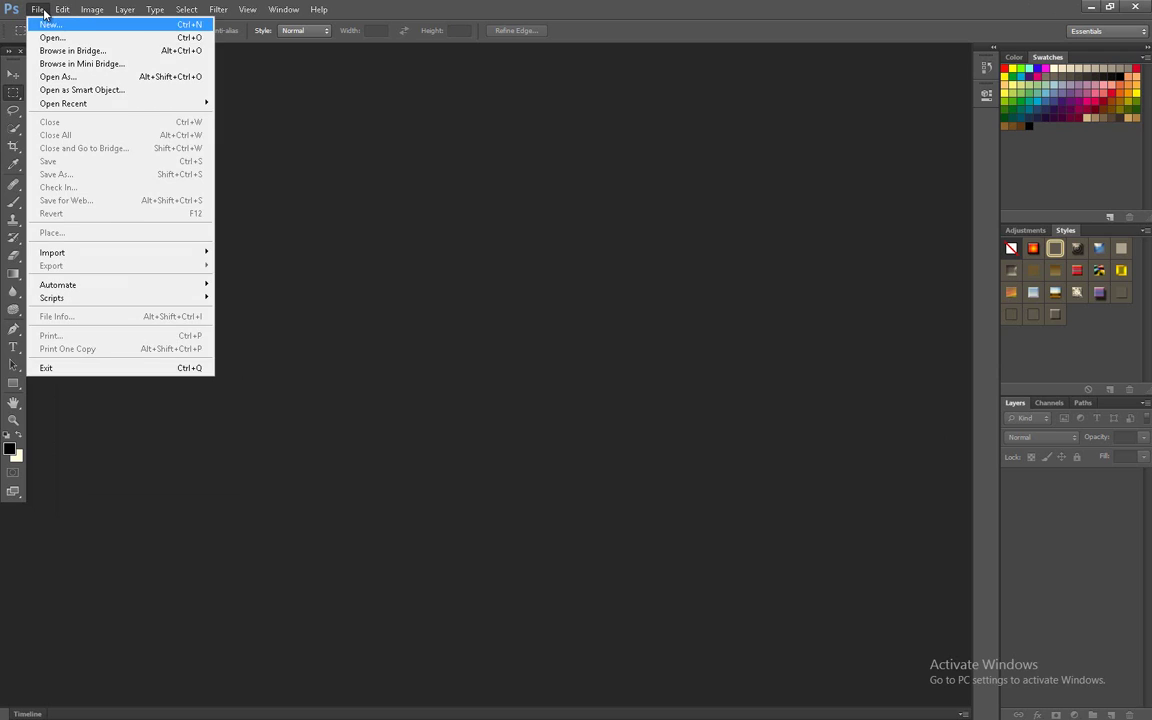
pyautogui.press('Down')
pyautogui.press('Down')
pyautogui.press('Down')
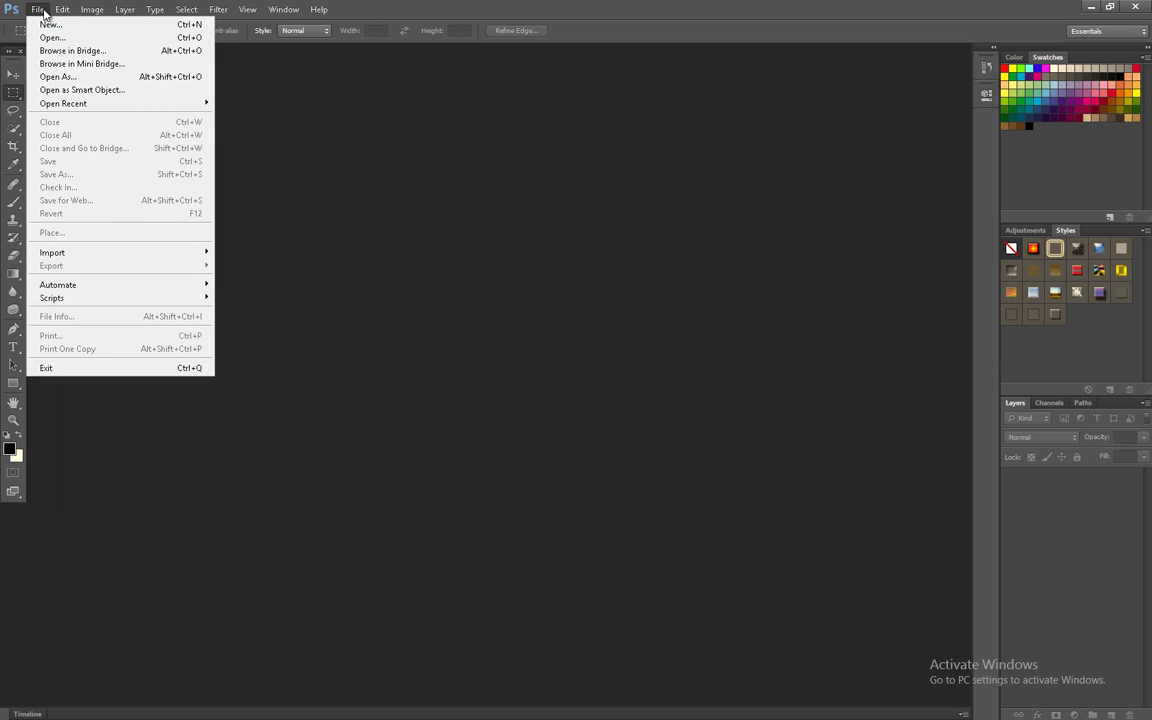
pyautogui.press('Left')
pyautogui.press('Left')
pyautogui.press('Left')
pyautogui.press('Left')
pyautogui.press('Left')
pyautogui.press('Left')
pyautogui.press('Left')
pyautogui.press('Left')
pyautogui.press('Left')
pyautogui.press('Left')
# Step: Open the FreeAvatarRig PSD file from the Desktop folder
pyautogui.press('Down')
pyautogui.press('Down')
pyautogui.press('Return')
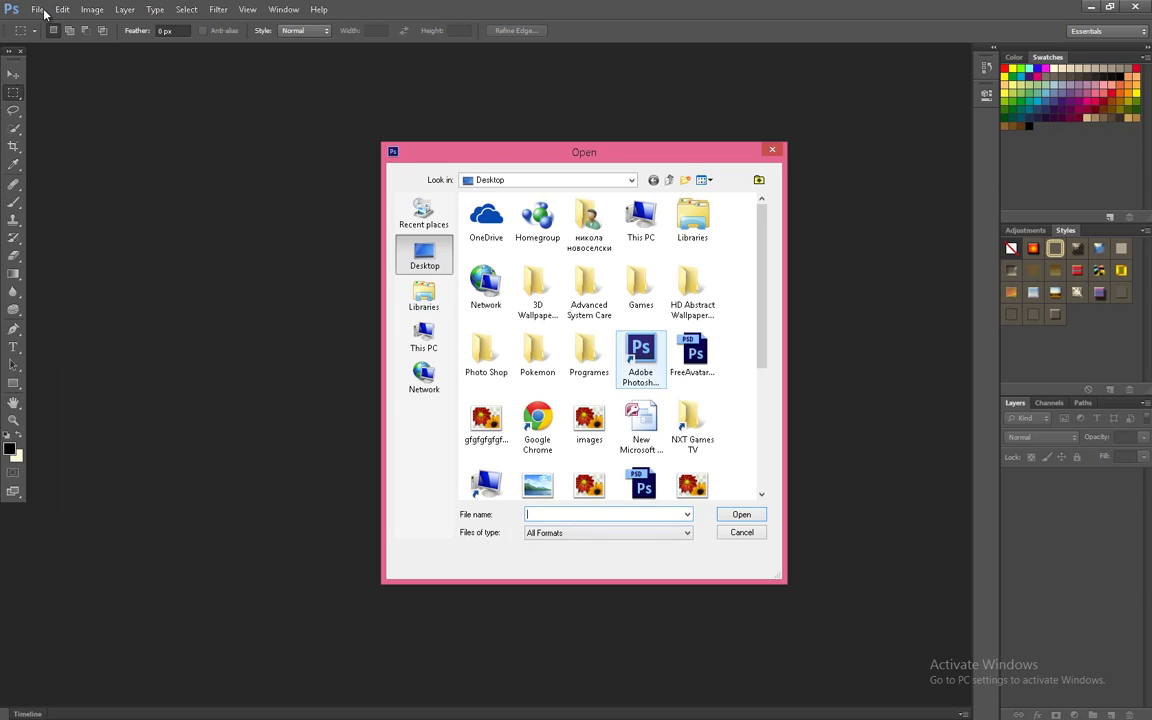
pyautogui.click(692, 358)
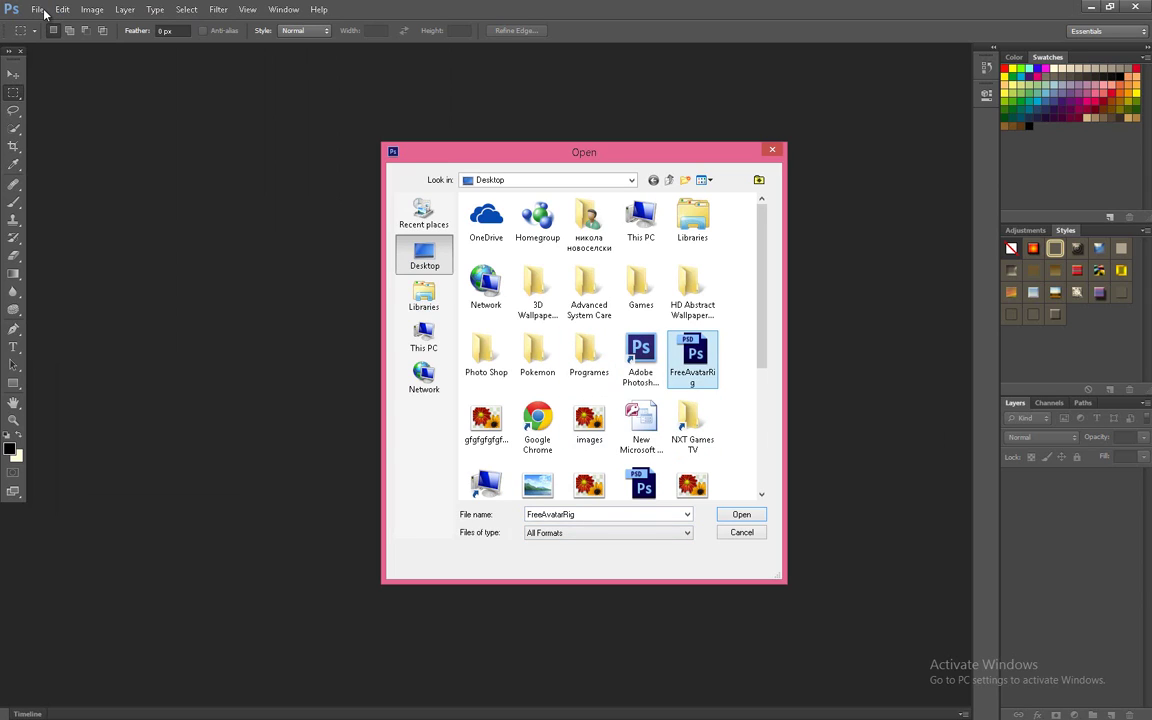
pyautogui.click(741, 514)
pyautogui.press('Return')
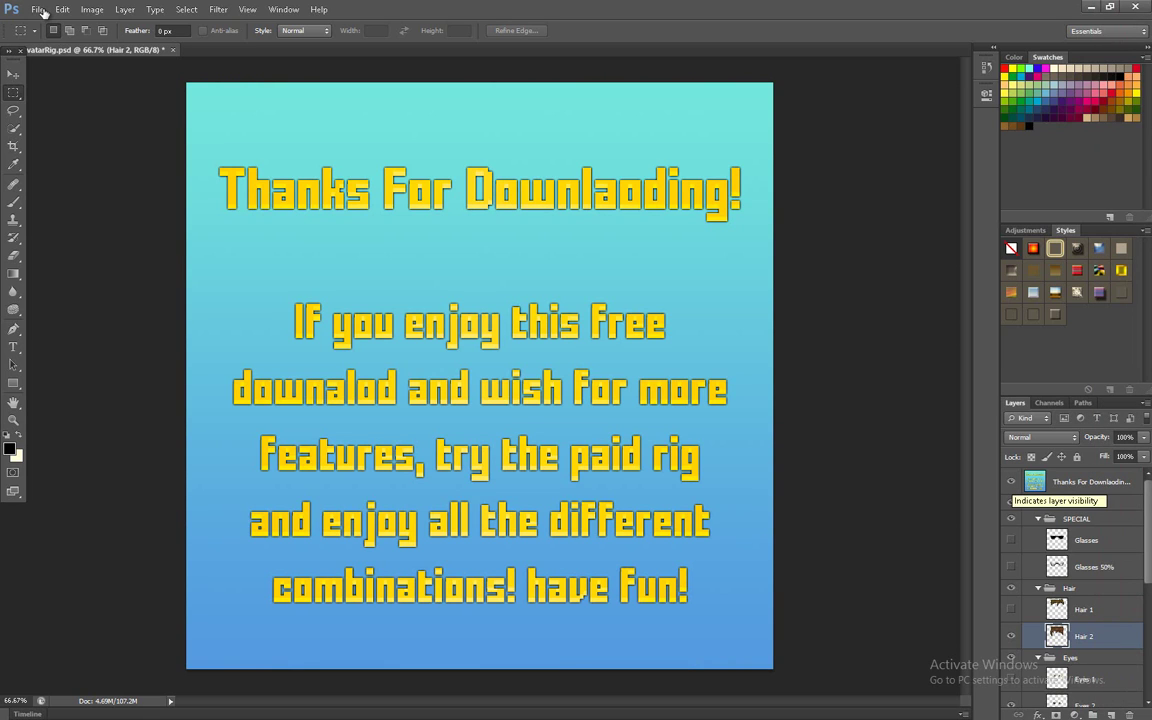
# Step: Hide the thank-you message layer and toggle the visibility of the Character and SPECIAL groups, leaving Character shown
pyautogui.click(1011, 482)
pyautogui.click(1011, 503)
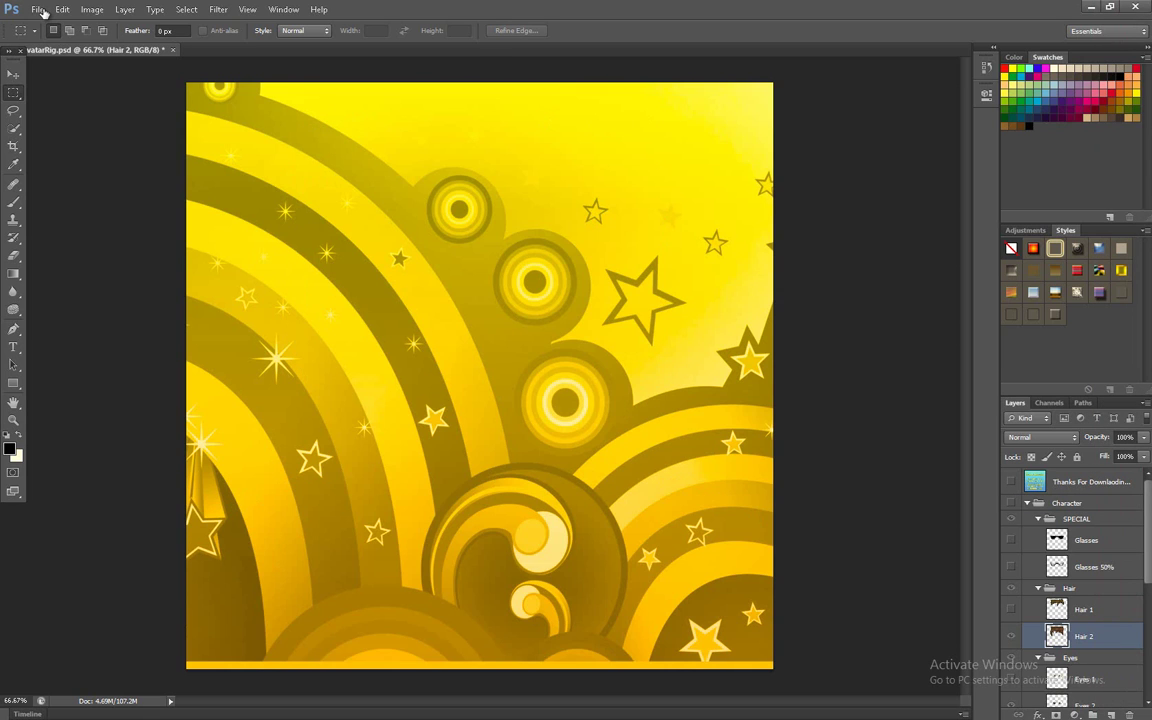
pyautogui.click(1011, 503)
pyautogui.click(1011, 519)
pyautogui.click(1011, 503)
pyautogui.scroll(-1, 1072, 588)
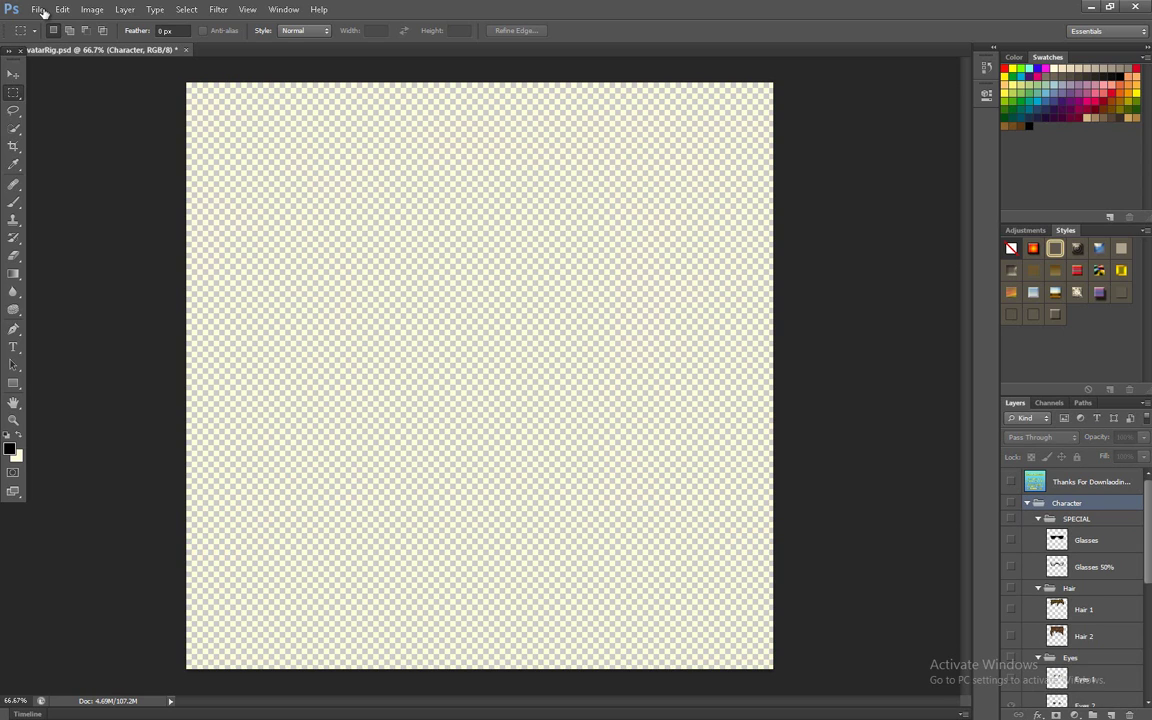
pyautogui.hotkey('ctrl', 'alt', 'z')
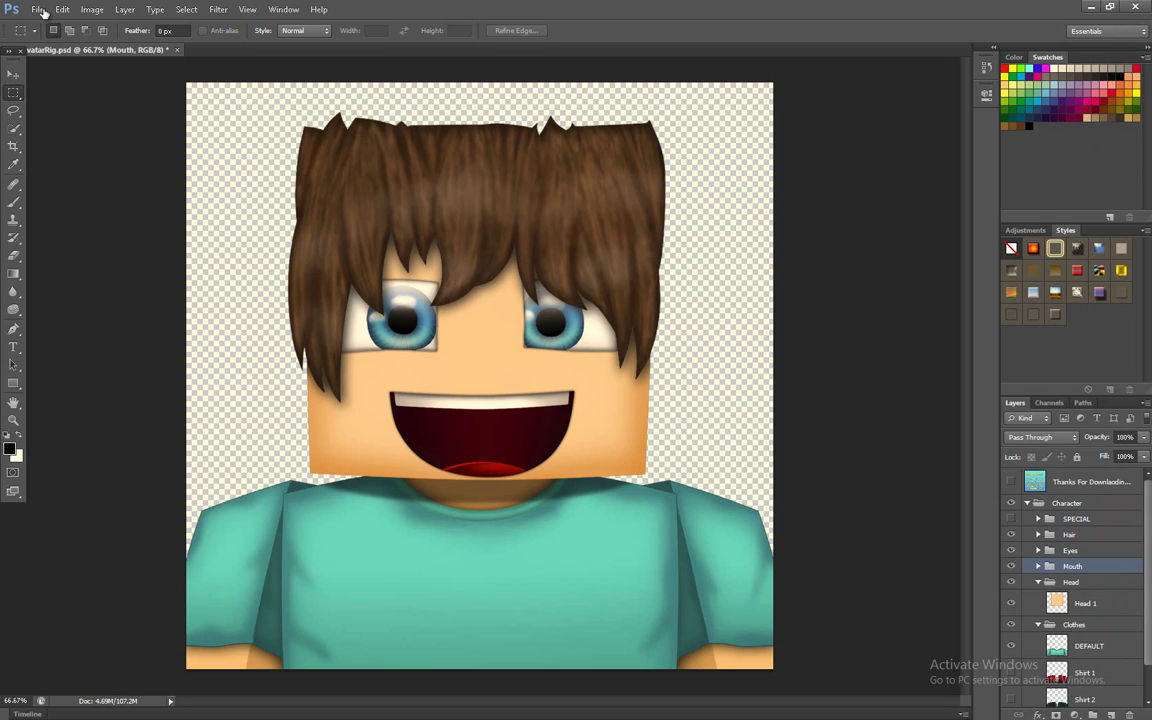
# Step: Preview the character with the Head 1 layer hidden and shown again, and collapse the Head and Clothes groups
pyautogui.hotkey('alt', '[')
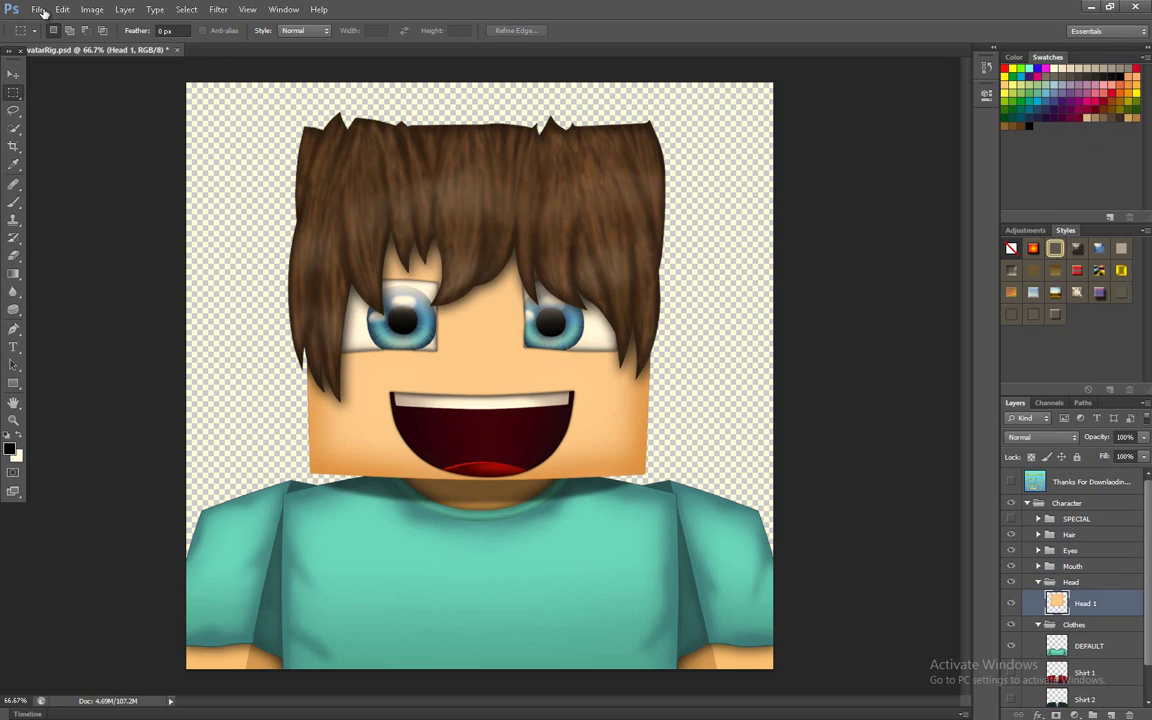
pyautogui.hotkey('ctrl', ',')
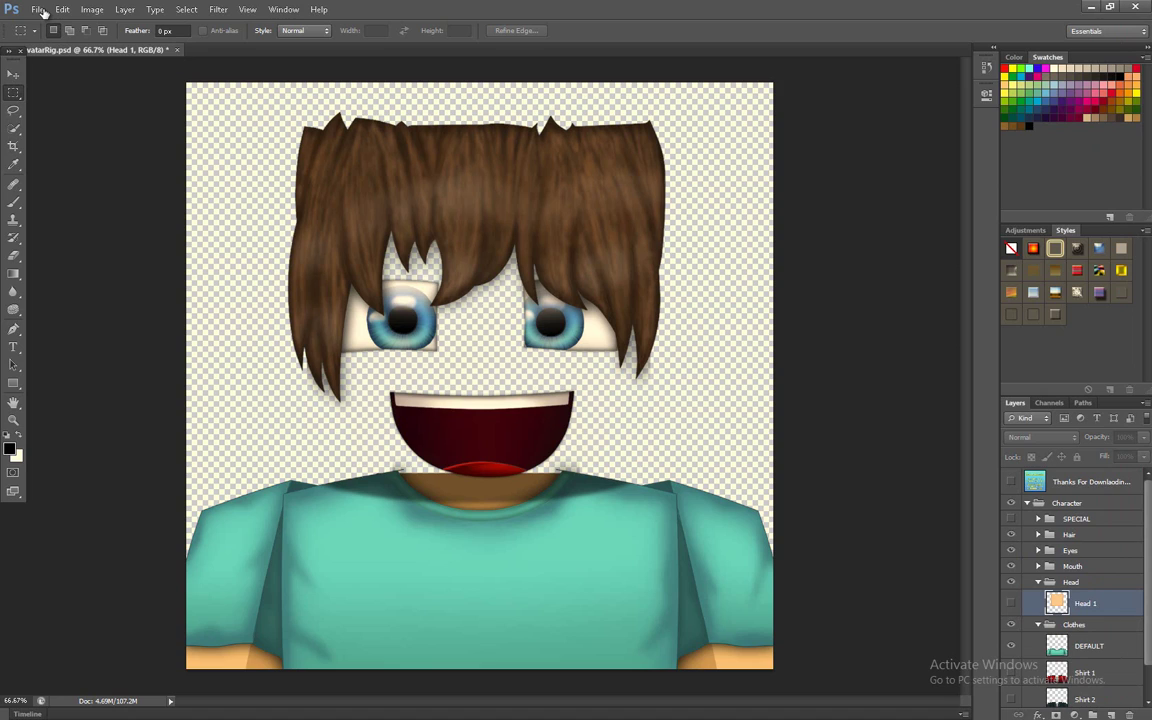
pyautogui.hotkey('ctrl', ',')
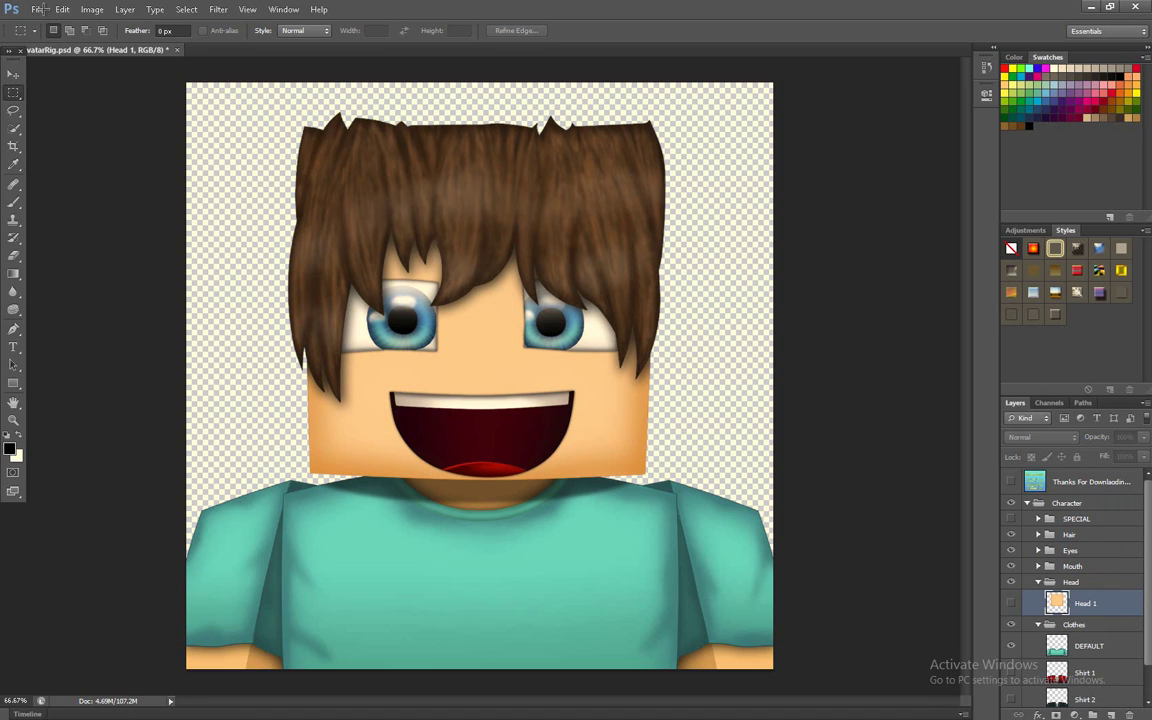
pyautogui.hotkey('ctrl', ',')
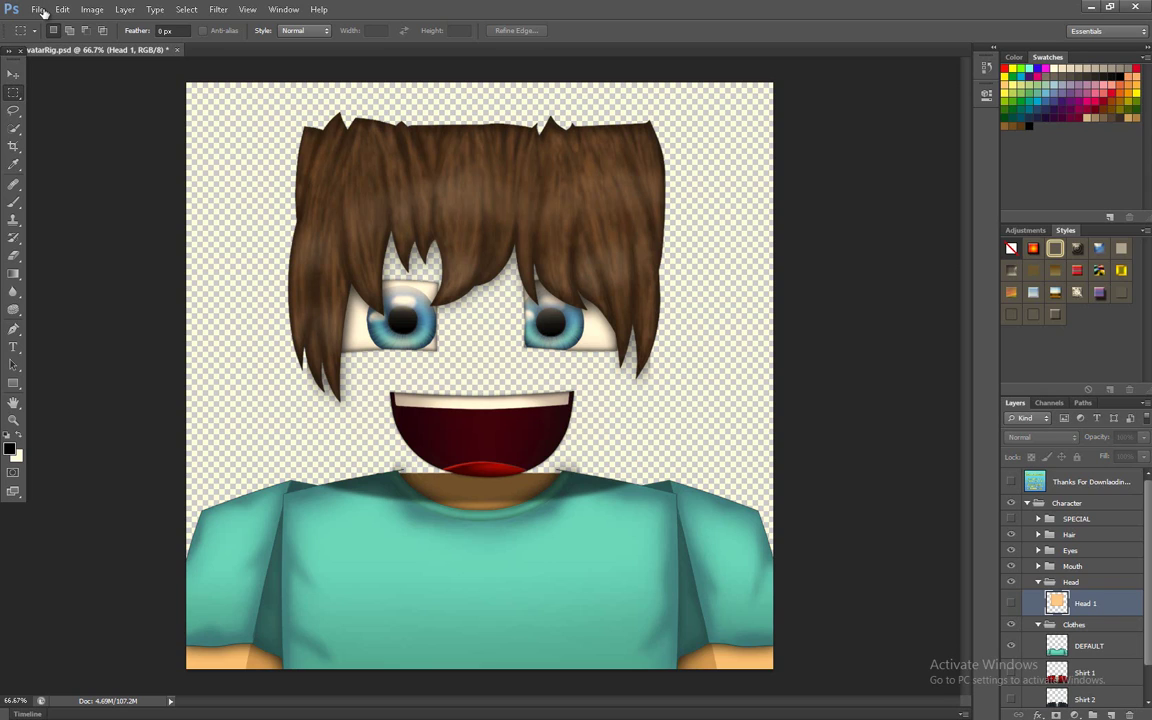
pyautogui.hotkey('ctrl', ',')
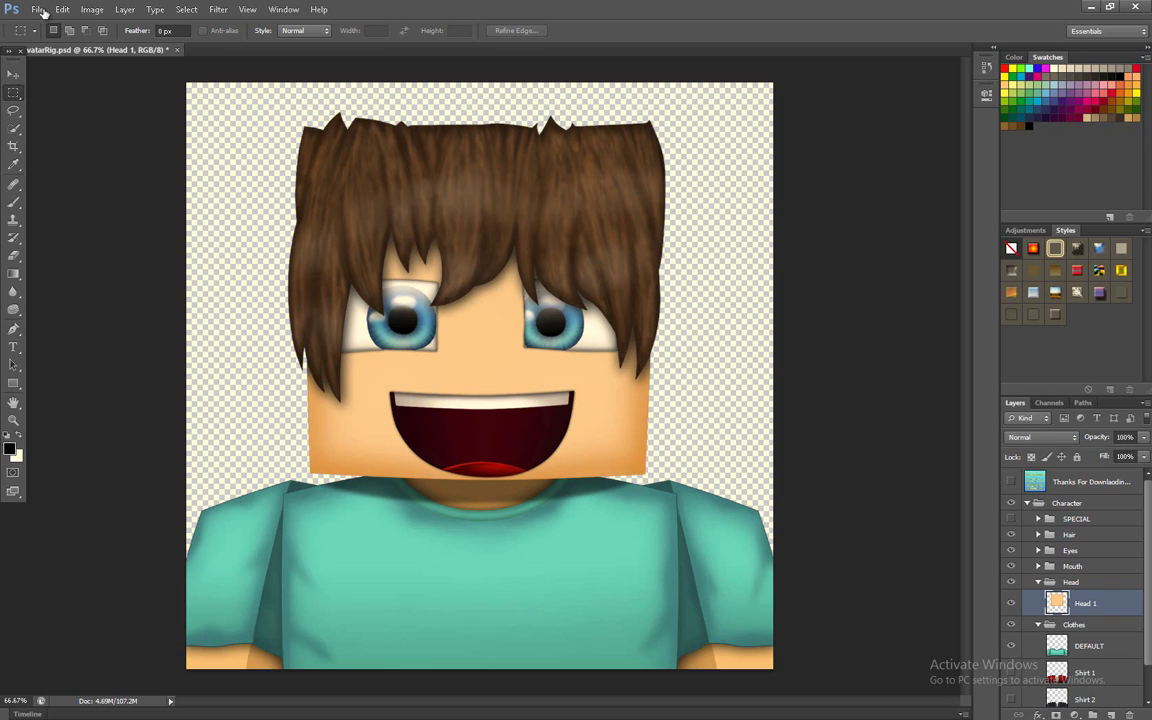
pyautogui.click(1038, 582)
pyautogui.click(1038, 598)
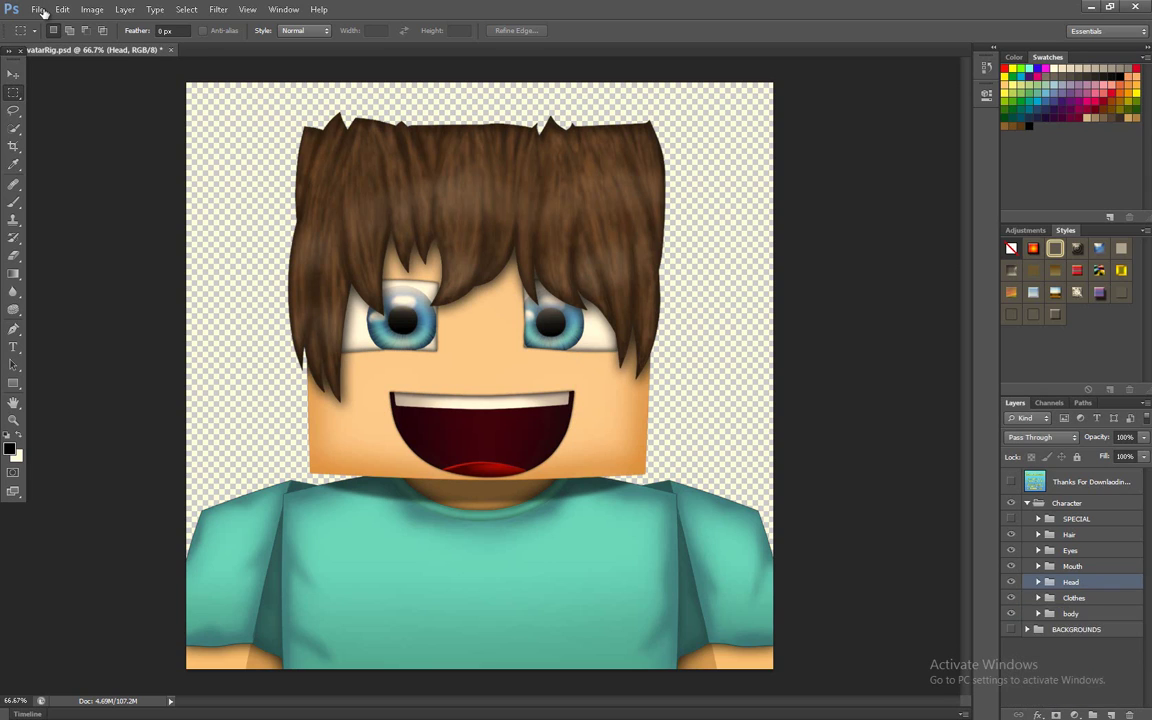
# Step: Preview the character without the DEFAULT layer in the Clothes group by hiding it and showing it again
pyautogui.hotkey('alt', '[')
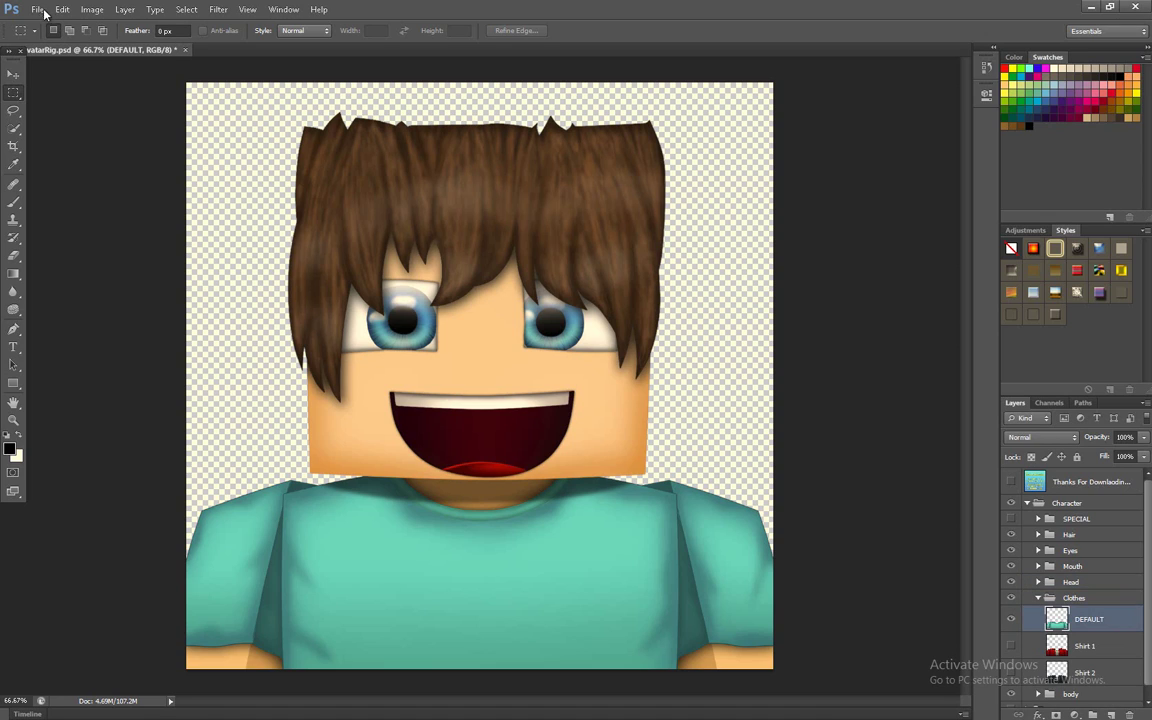
pyautogui.hotkey('ctrl', ',')
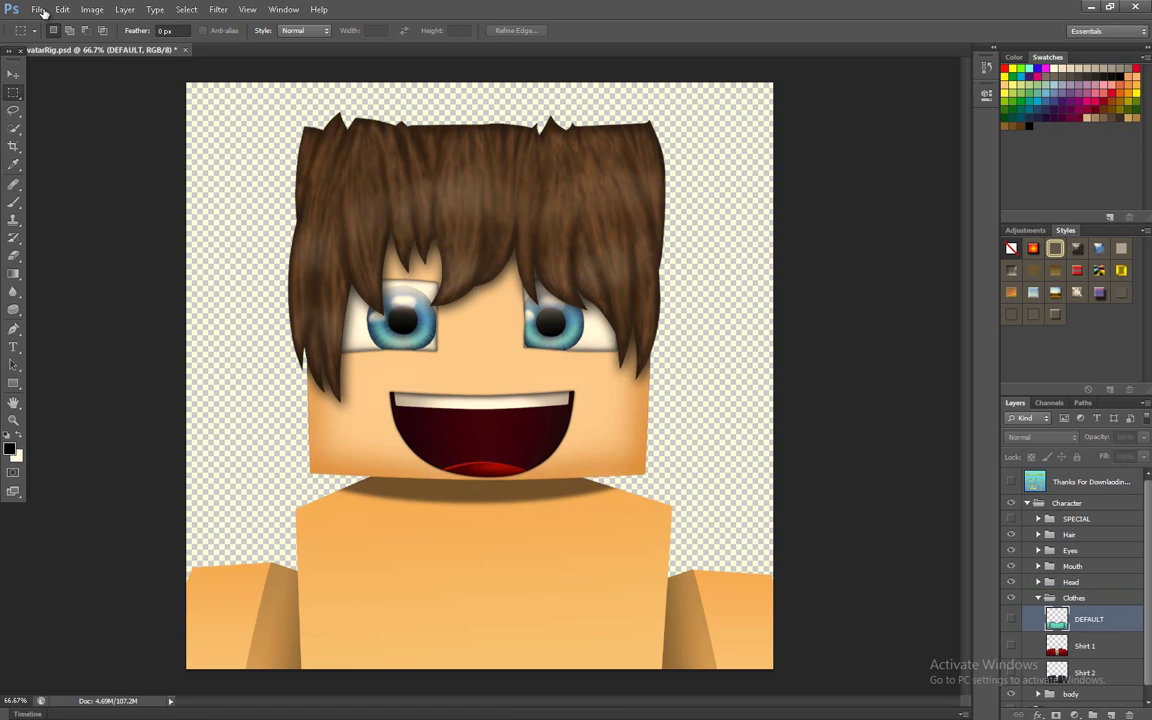
pyautogui.hotkey('ctrl', ',')
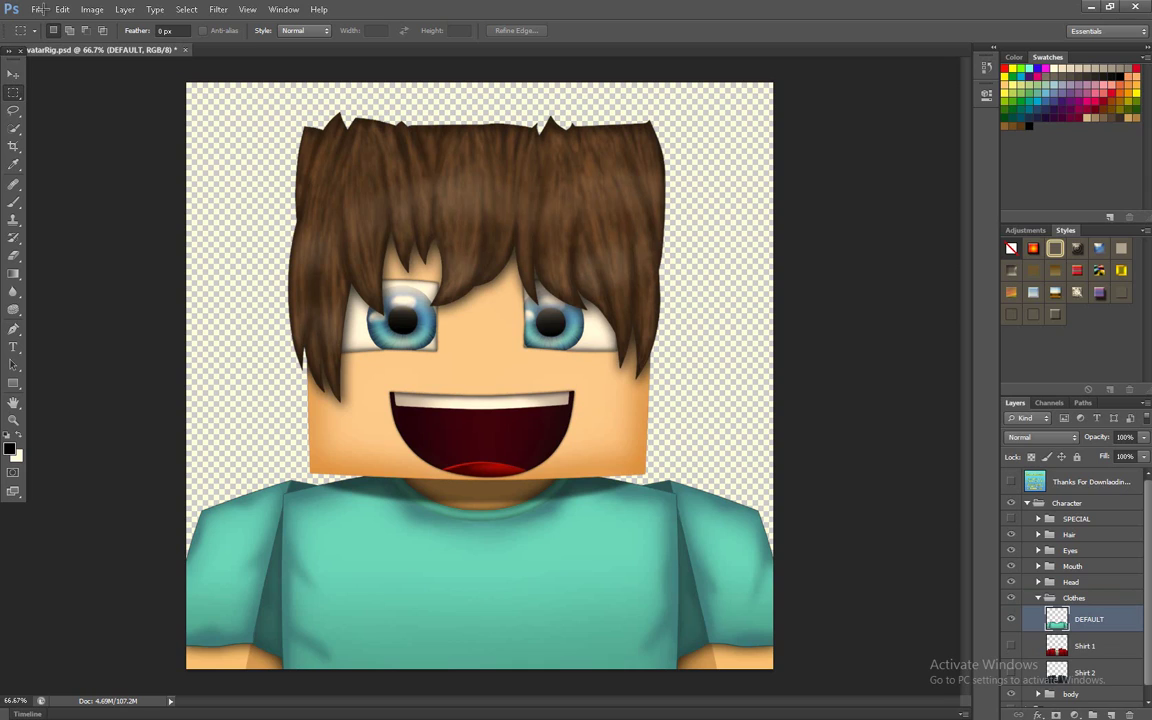
# Step: Show the Shirt 1 layer and move it above the DEFAULT layer in the Clothes group
pyautogui.click(1011, 646)
pyautogui.click(1011, 646)
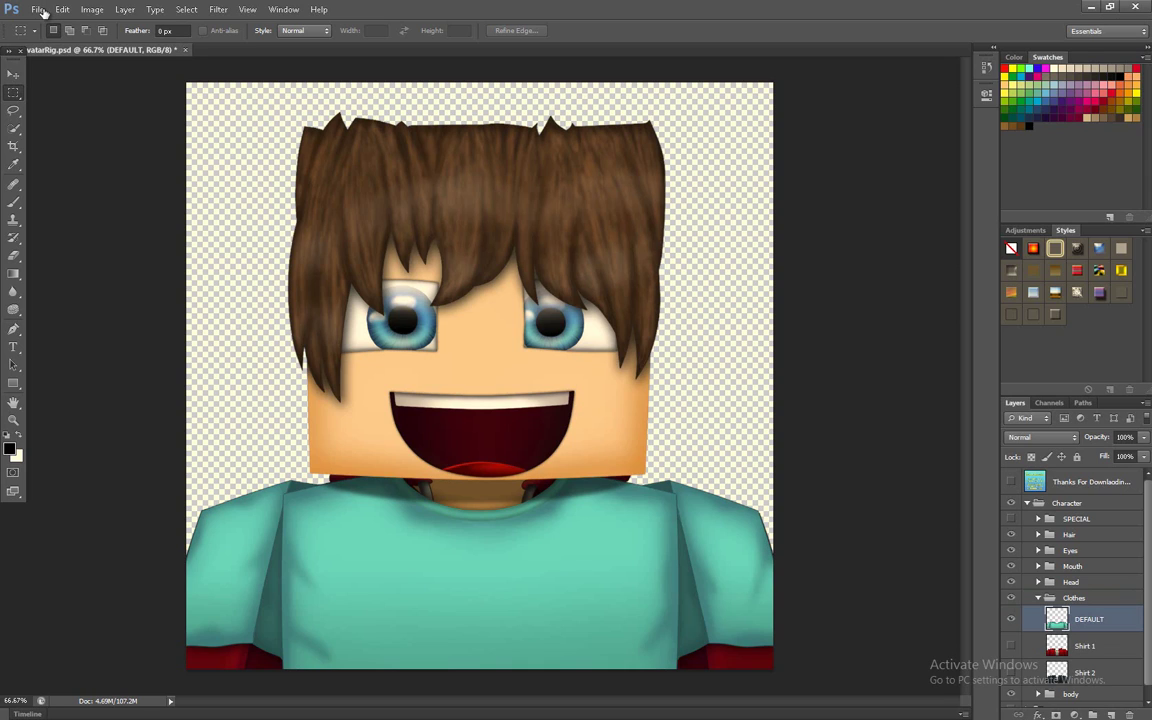
pyautogui.click(1011, 646)
pyautogui.moveTo(1085, 646); pyautogui.dragTo(1085, 631)
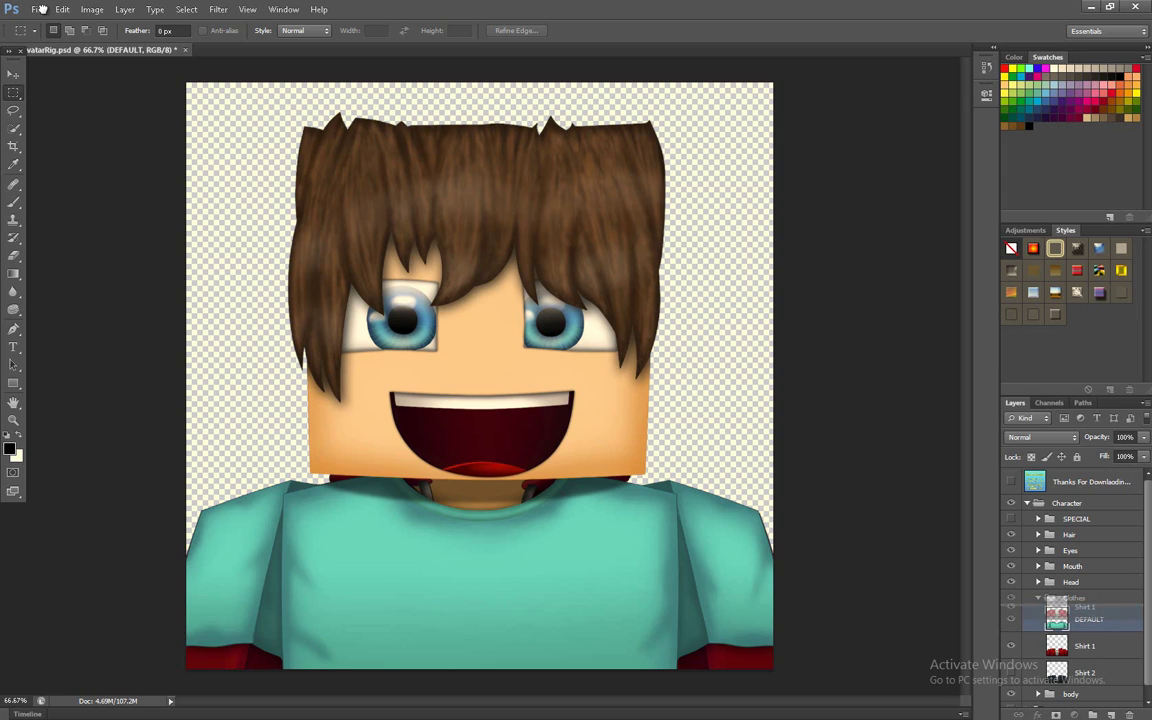
pyautogui.hotkey('ctrl', ']')
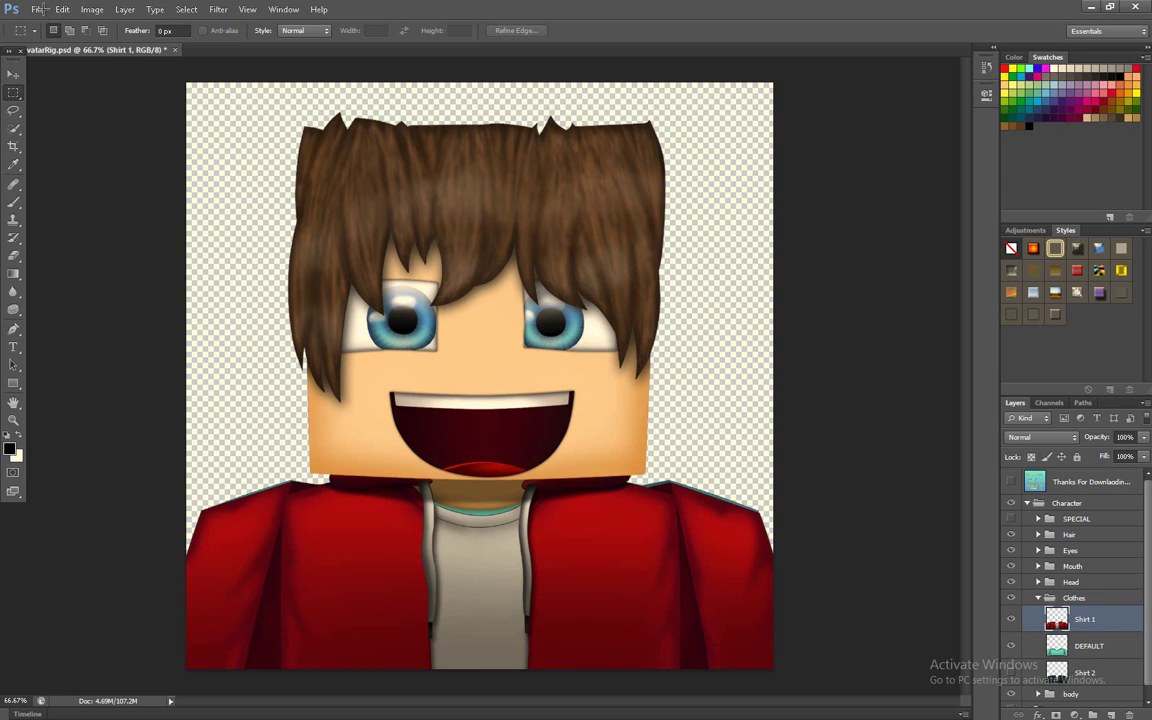
# Step: Move the Shirt 2 layer above Shirt 1, to the top of the Clothes group
pyautogui.hotkey('alt', '[')
pyautogui.hotkey('alt', '[')
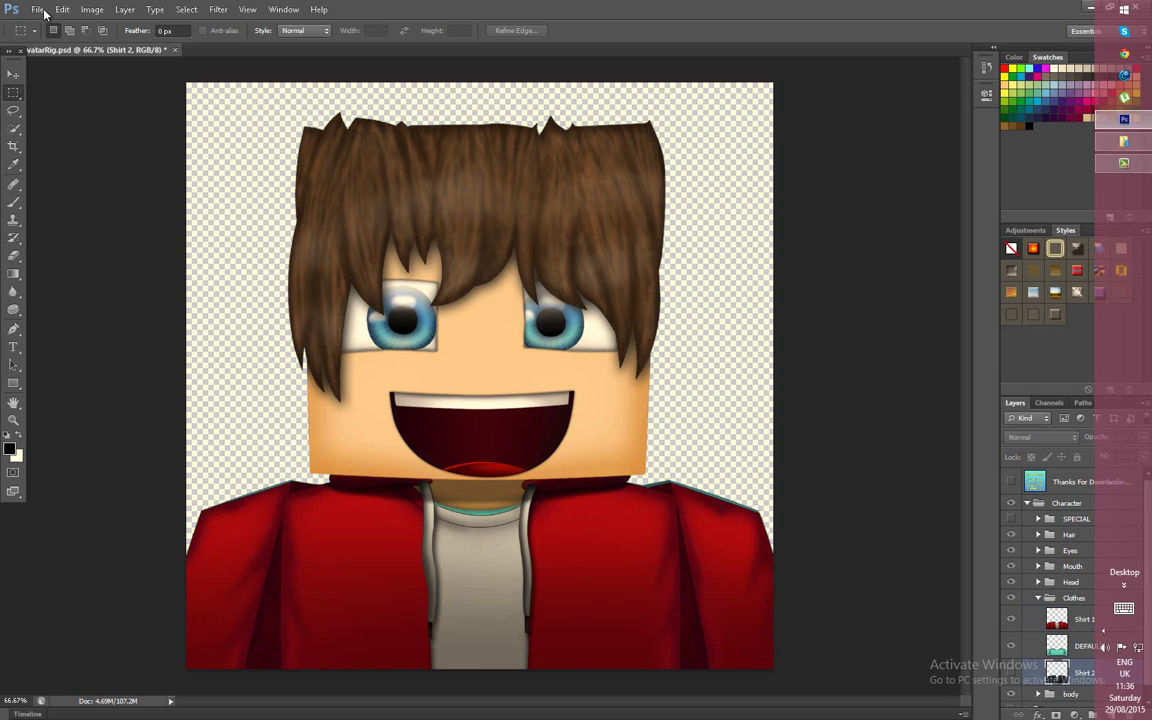
pyautogui.moveTo(905, 549); pyautogui.dragTo(905, 552)
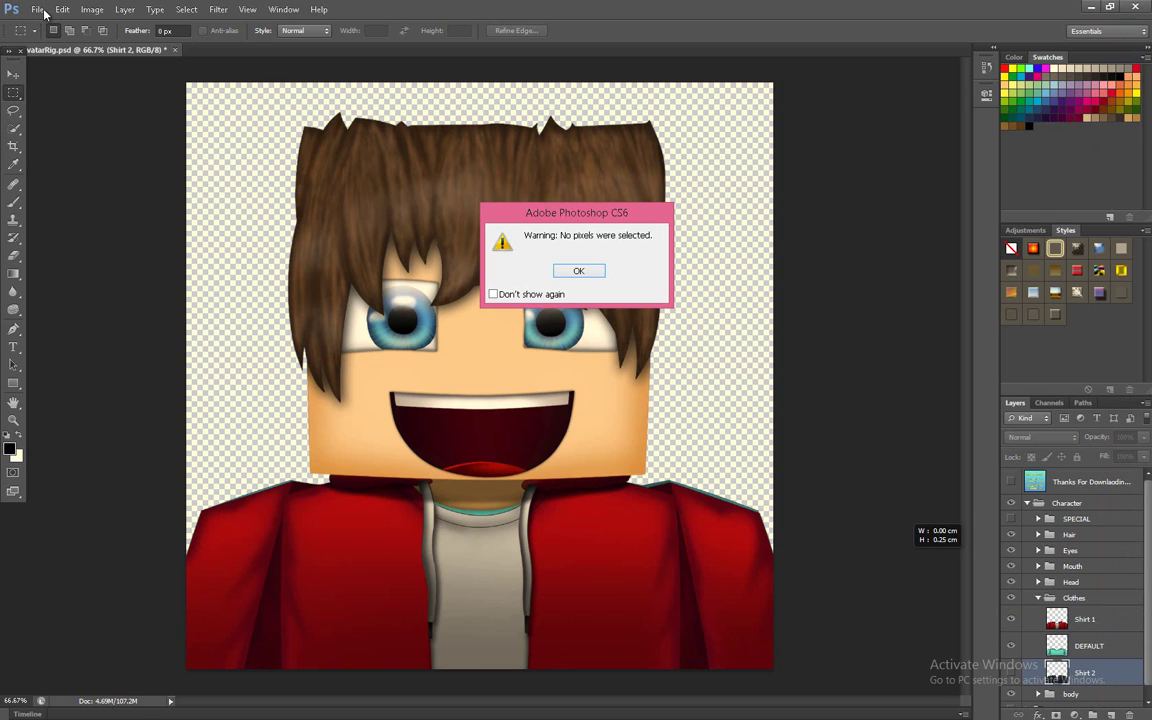
pyautogui.press('Return')
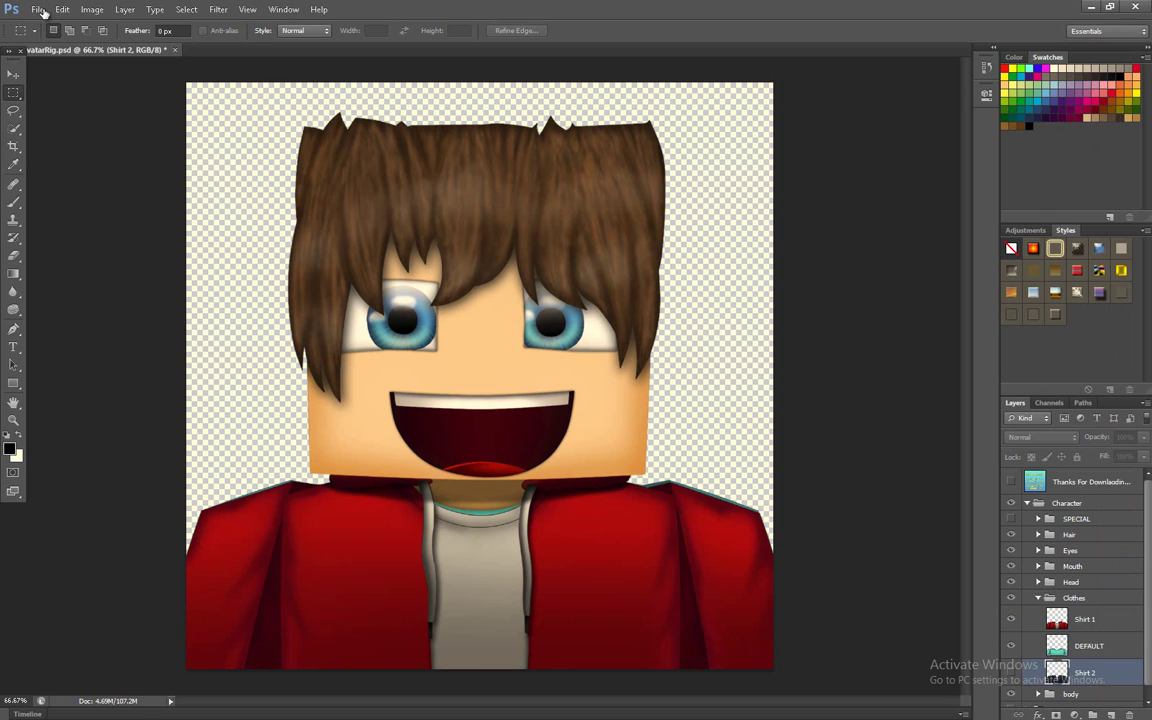
pyautogui.moveTo(1148, 600); pyautogui.dragTo(1148, 612)
pyautogui.moveTo(1085, 662); pyautogui.dragTo(1085, 597)
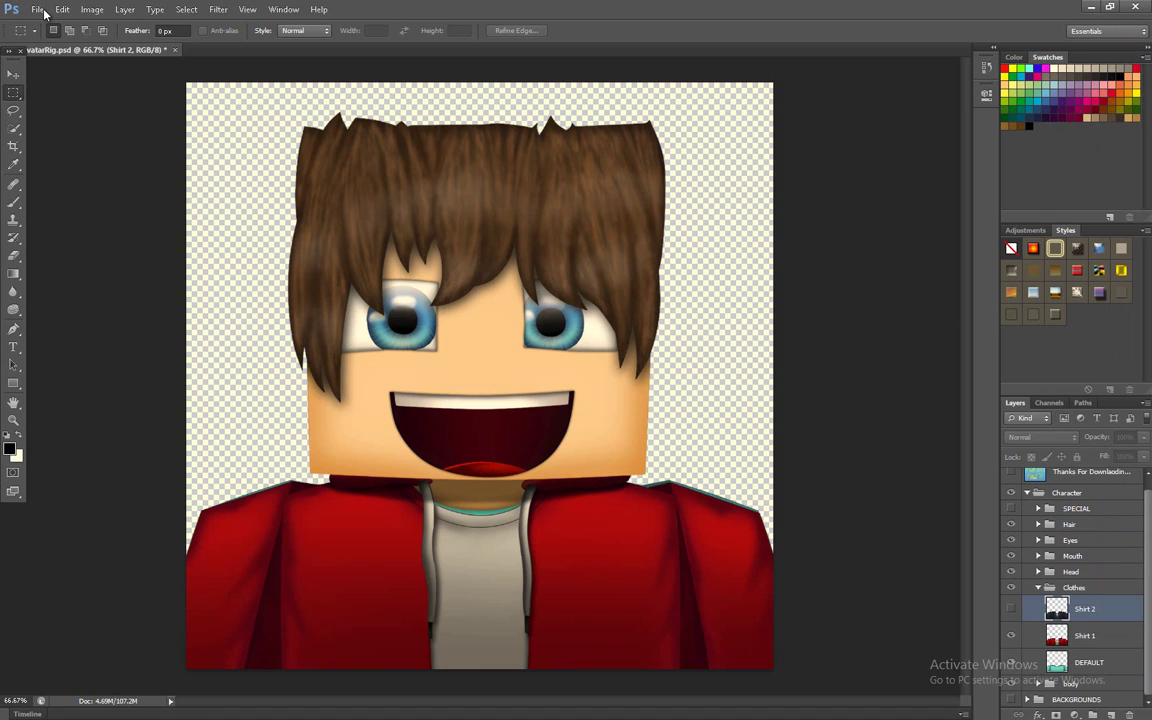
# Step: Show the Shirt 2 layer and hide the Shirt 1 layer
pyautogui.hotkey('ctrl', ',')
pyautogui.hotkey('ctrl', ',')
pyautogui.hotkey('ctrl', ',')
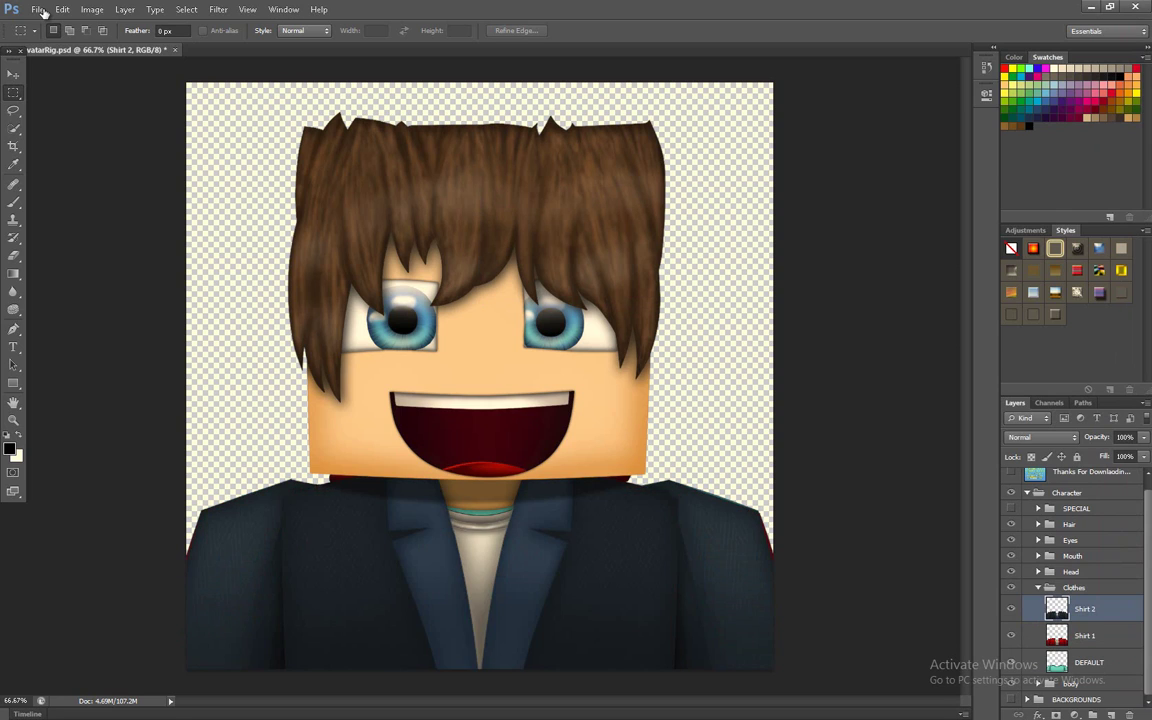
pyautogui.hotkey('ctrl', ',')
pyautogui.hotkey('ctrl', 'alt', 'z')
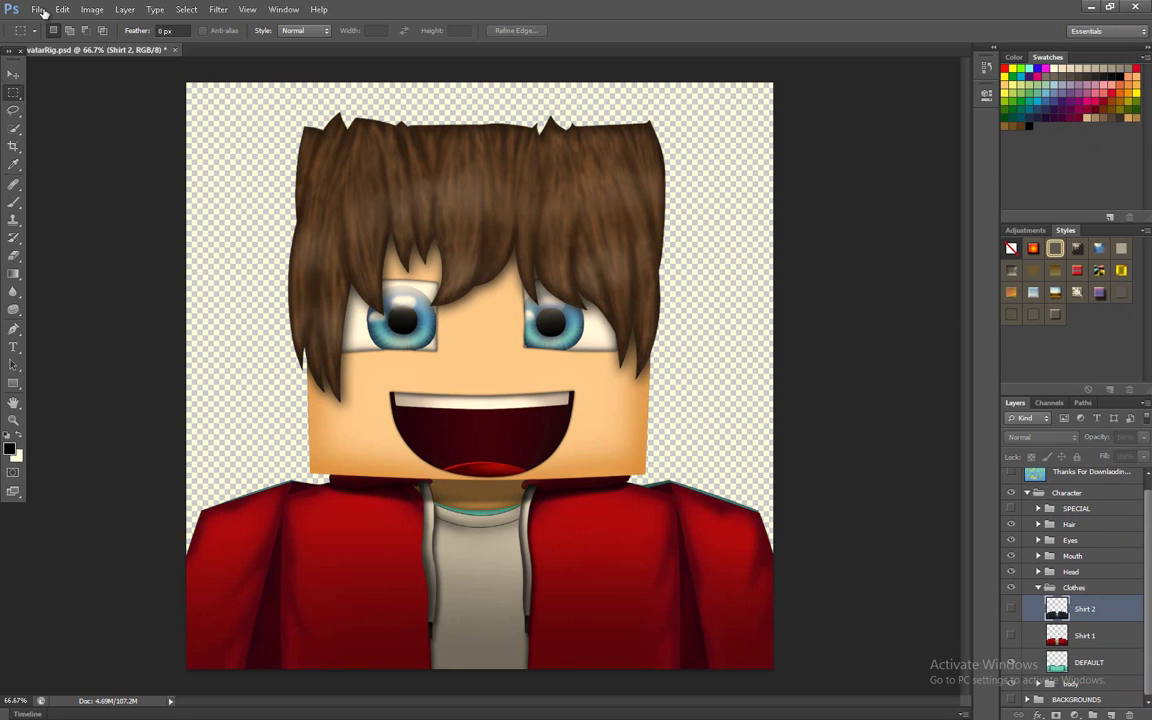
pyautogui.hotkey('ctrl', ',')
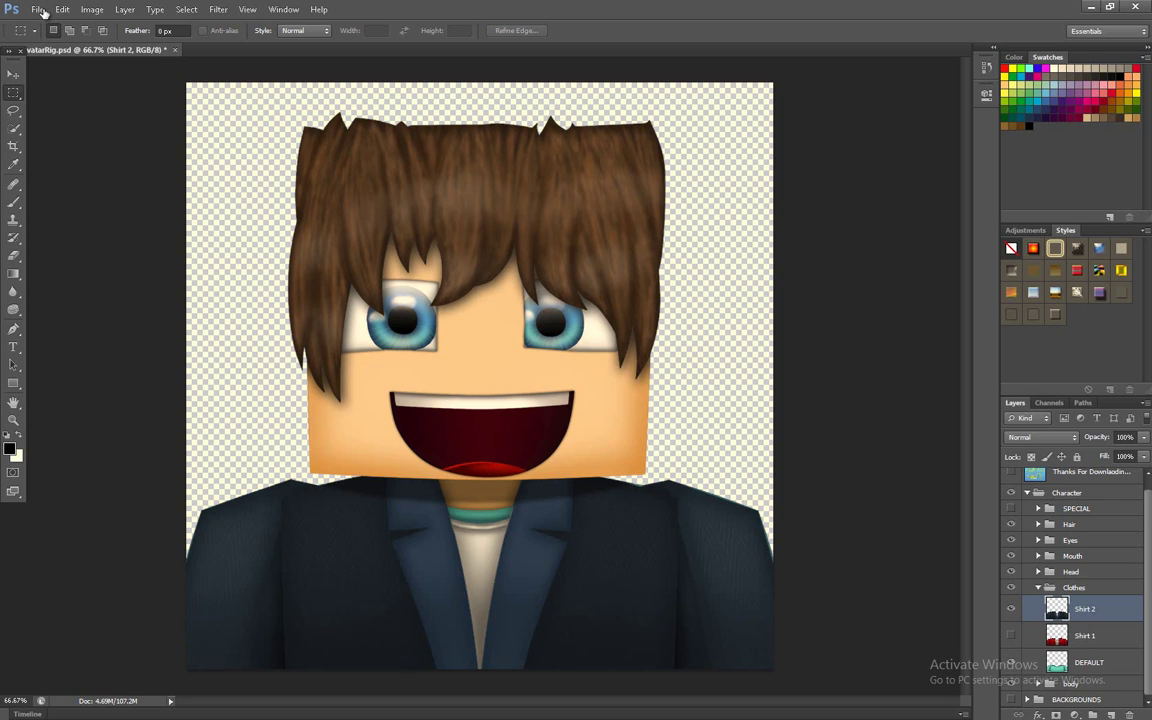
# Step: Hide the DEFAULT shirt layer, keep Shirt 2 shown, and collapse the Clothes group
pyautogui.hotkey('ctrl', 'alt', 'z')
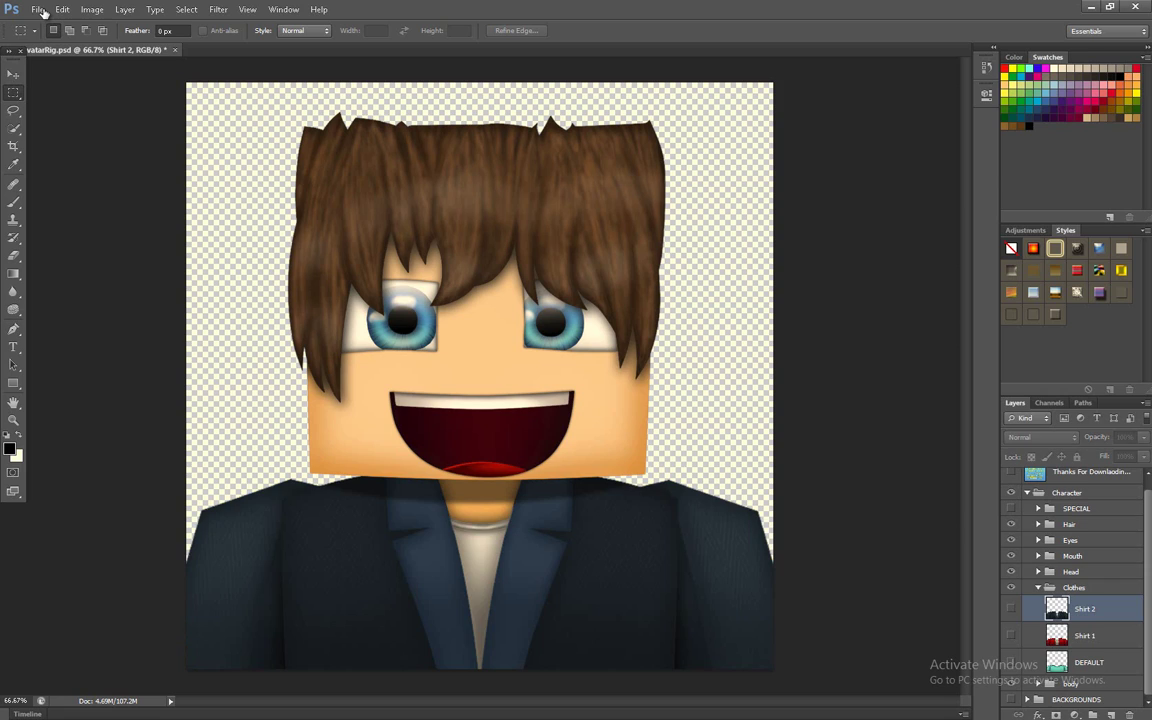
pyautogui.hotkey('ctrl', ',')
pyautogui.hotkey('ctrl', ',')
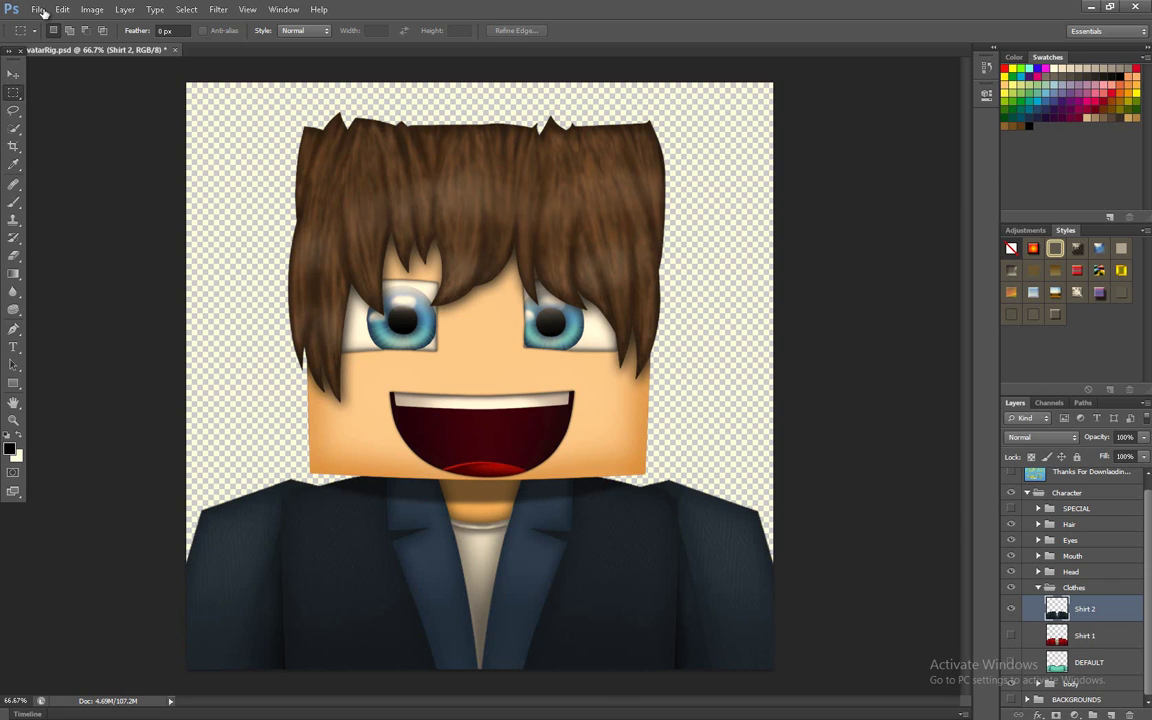
pyautogui.click(1038, 588)
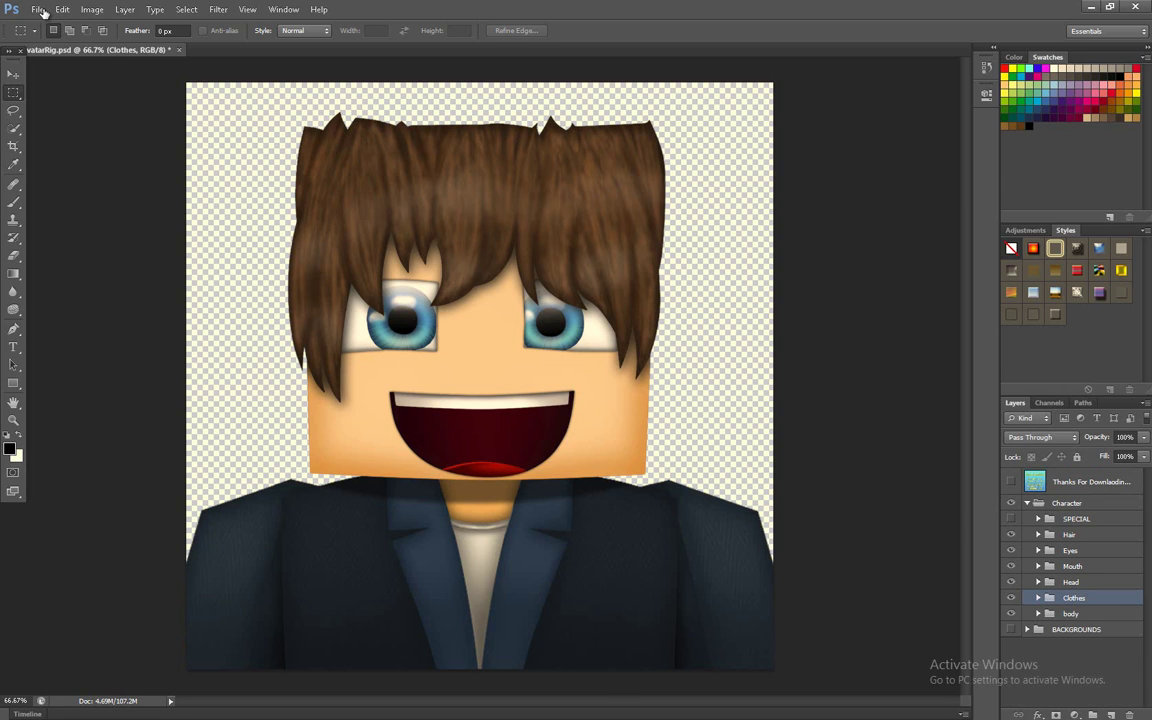
# Step: Expand the body group and toggle the Body 1 layer's visibility to compare the avatar with and without it
pyautogui.click(1038, 614)
pyautogui.hotkey('alt', '[')
pyautogui.hotkey('alt', '[')
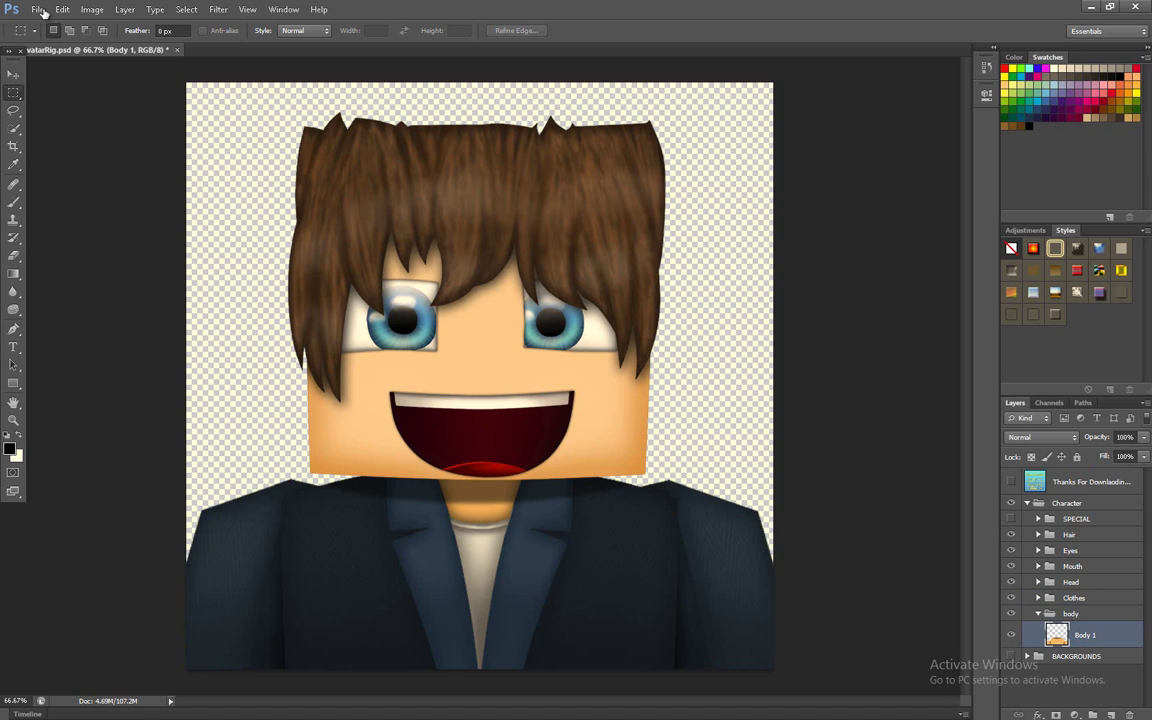
pyautogui.click(1011, 635)
pyautogui.click(1011, 635)
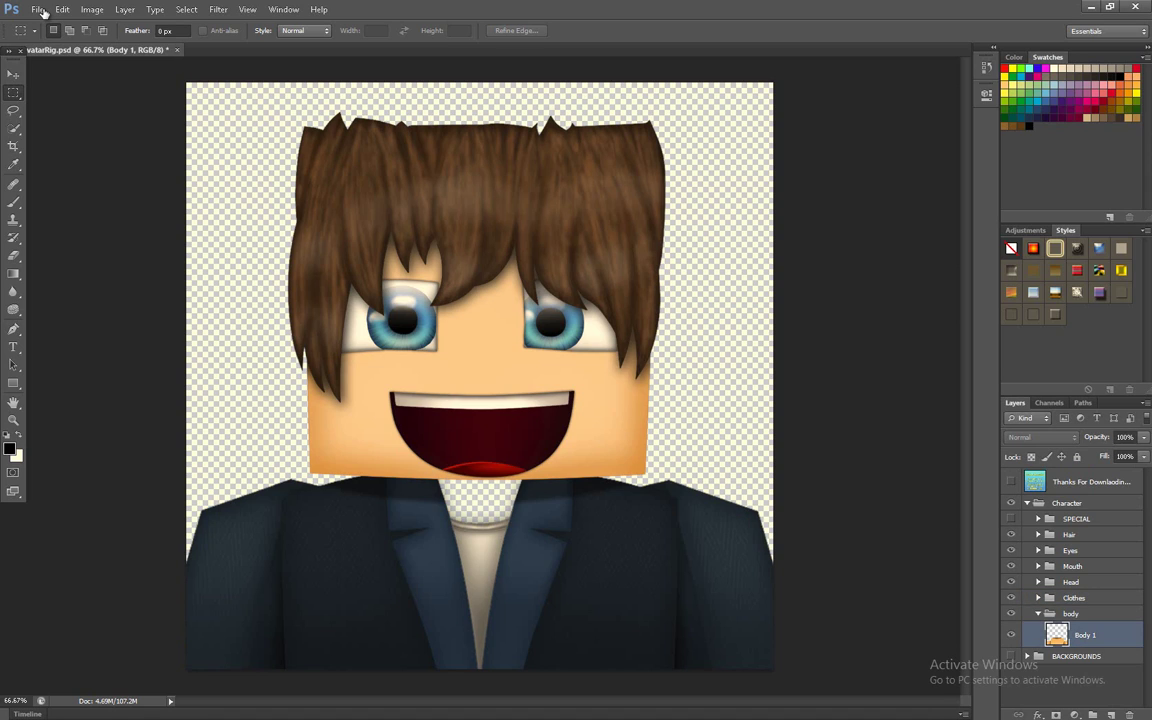
pyautogui.click(1011, 635)
pyautogui.click(1011, 635)
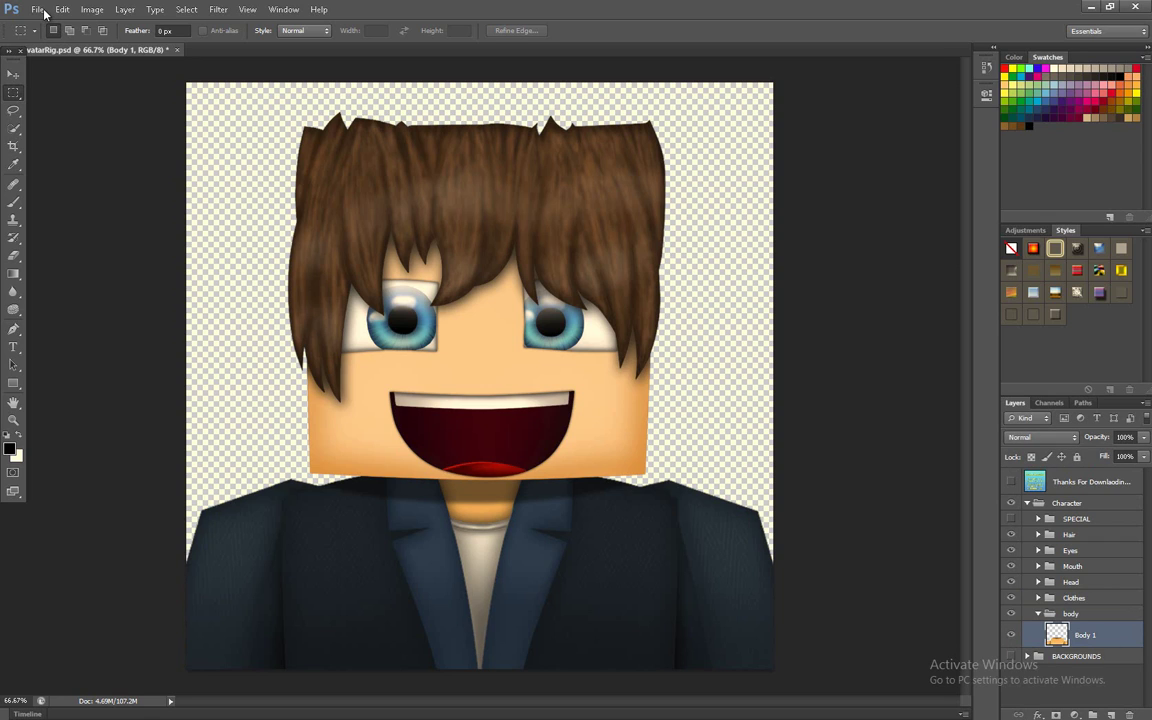
# Step: Expand the BACKGROUNDS group and select background layer 6
pyautogui.click(1027, 656)
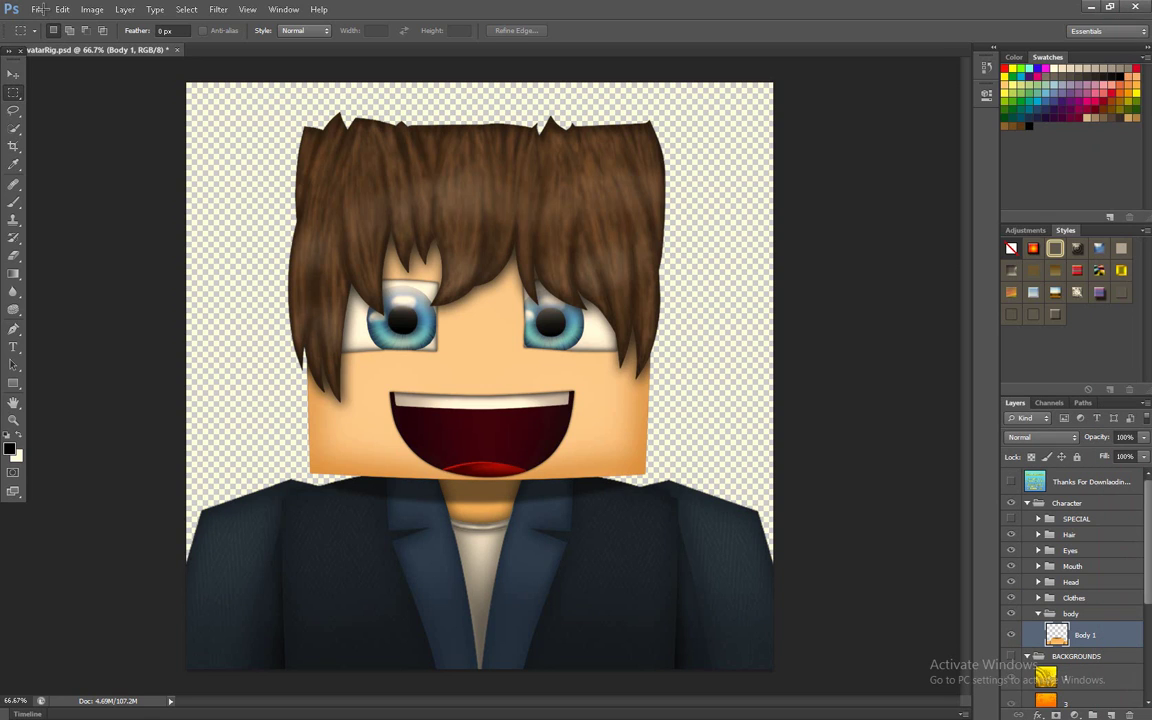
pyautogui.moveTo(220, 110)
pyautogui.mouseDown()
pyautogui.moveTo(210, 202)
pyautogui.moveTo(246, 190)
pyautogui.moveTo(243, 212)
pyautogui.mouseUp()
pyautogui.hotkey('ctrl', 'd')
pyautogui.moveTo(1148, 540); pyautogui.dragTo(1148, 586)
pyautogui.click(1085, 643)
pyautogui.doubleClick(1085, 643)
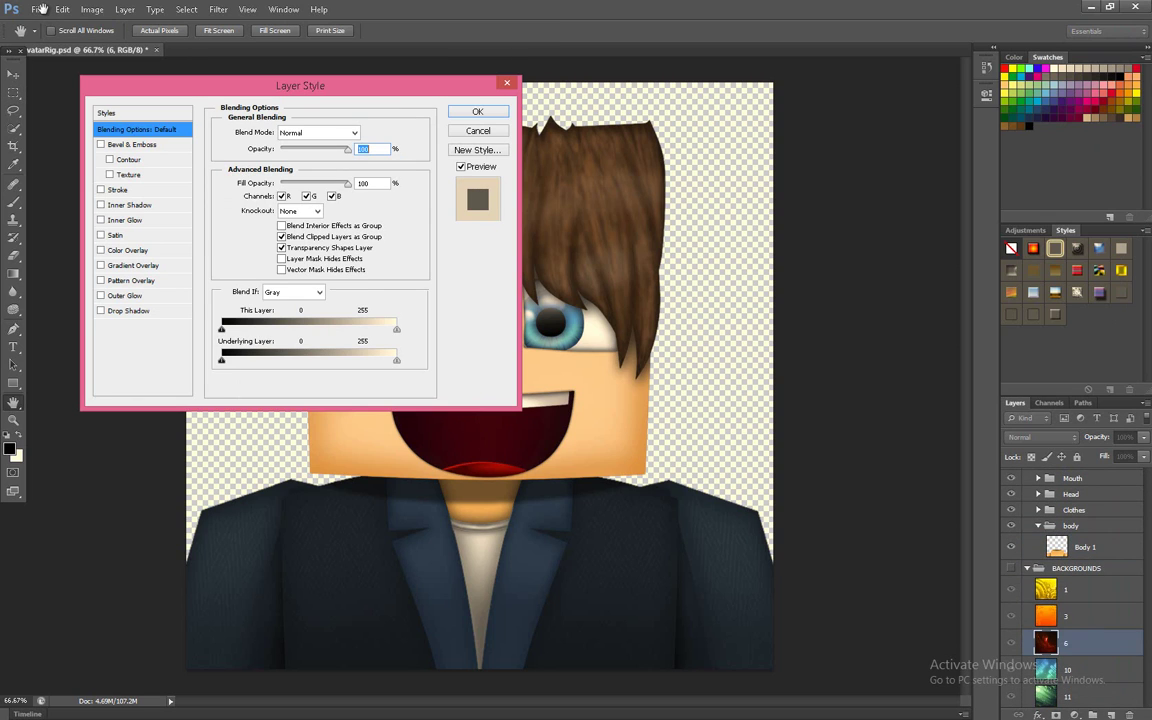
pyautogui.press('Escape')
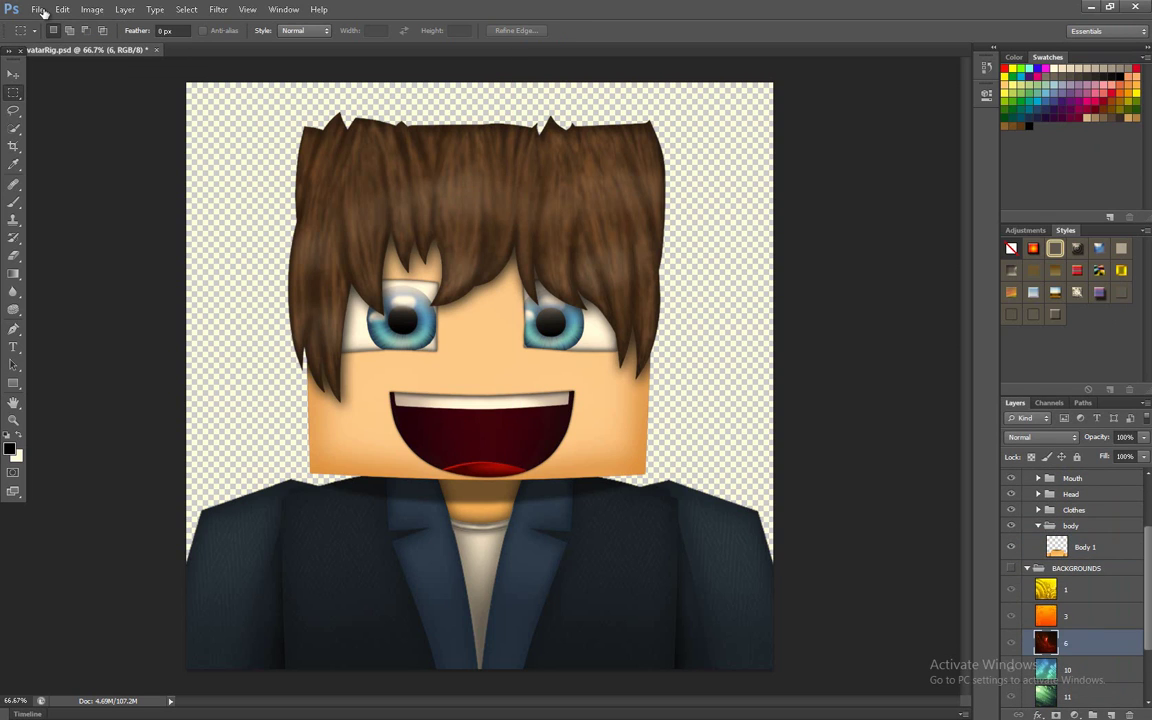
# Step: Turn on the BACKGROUNDS group and hide every background layer inside it, including Black and White
pyautogui.click(1011, 568)
pyautogui.click(1011, 643)
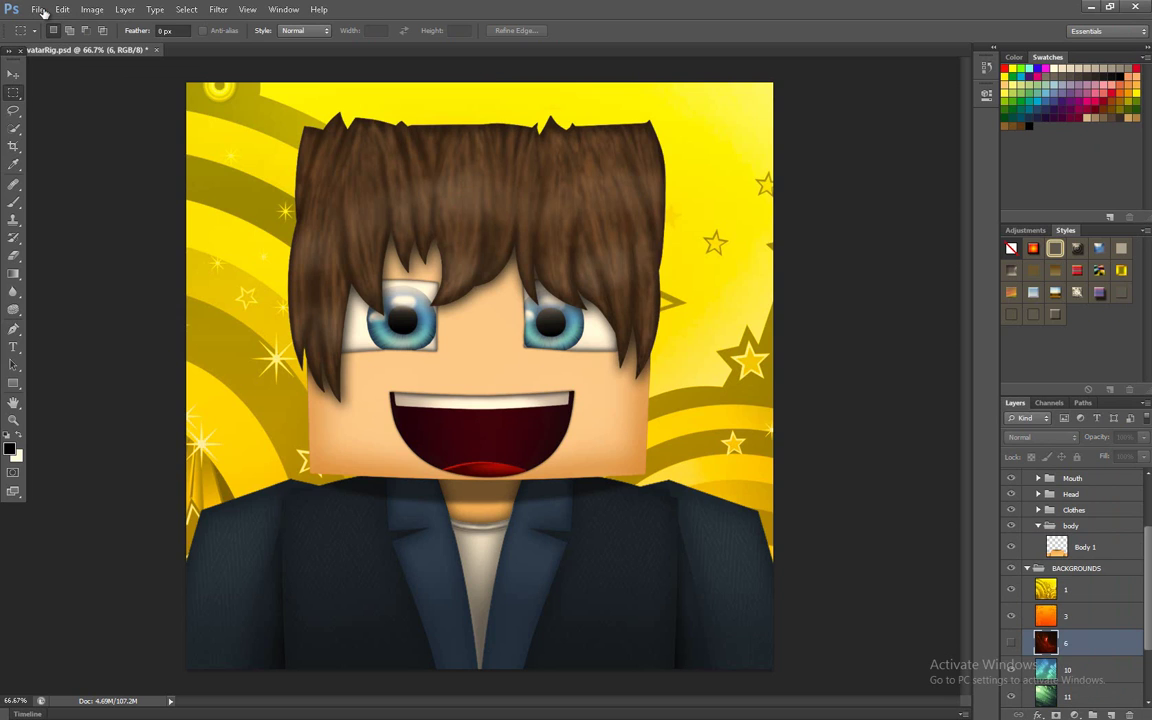
pyautogui.click(1011, 590)
pyautogui.click(1011, 616)
pyautogui.hotkey('ctrl', ',')
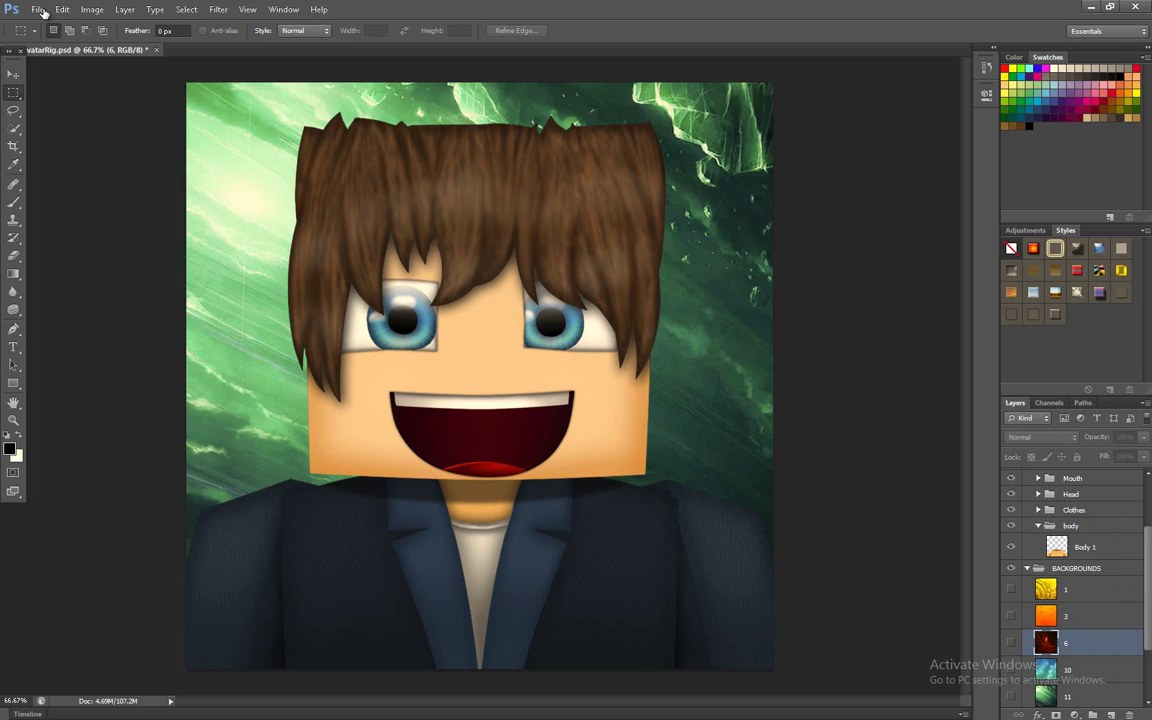
pyautogui.hotkey('ctrl', ',')
pyautogui.hotkey('ctrl', ',')
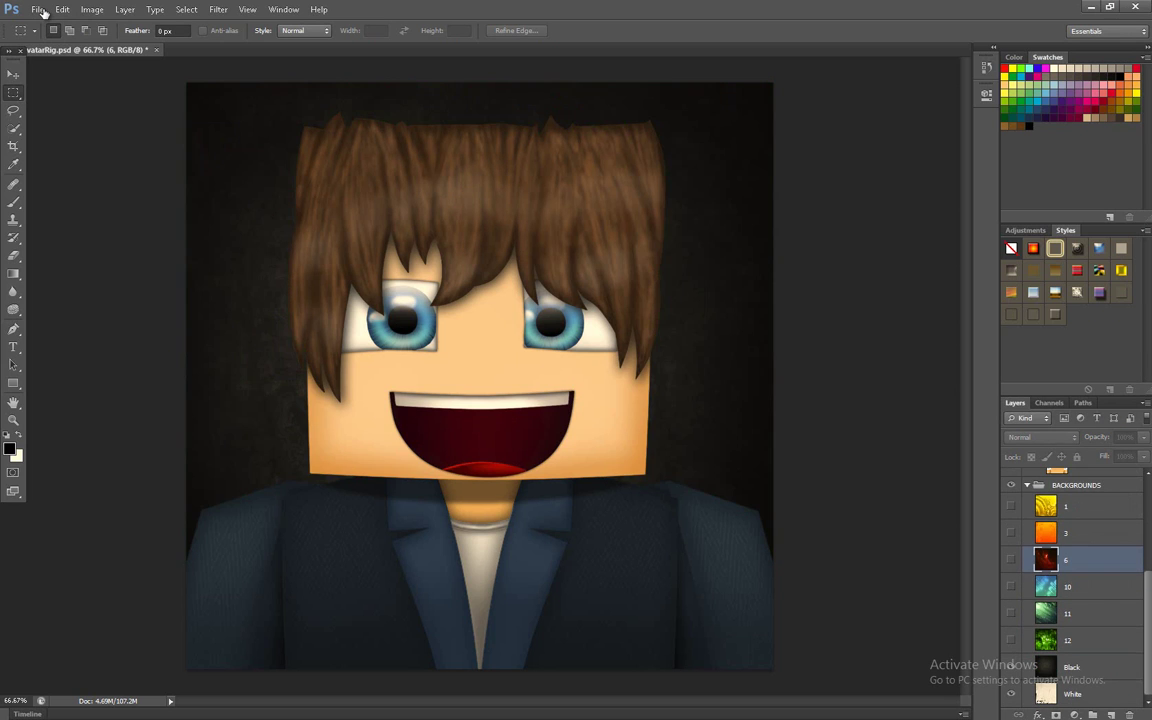
pyautogui.hotkey('ctrl', ',')
pyautogui.hotkey('ctrl', ',')
pyautogui.scroll(3, 1072, 588)
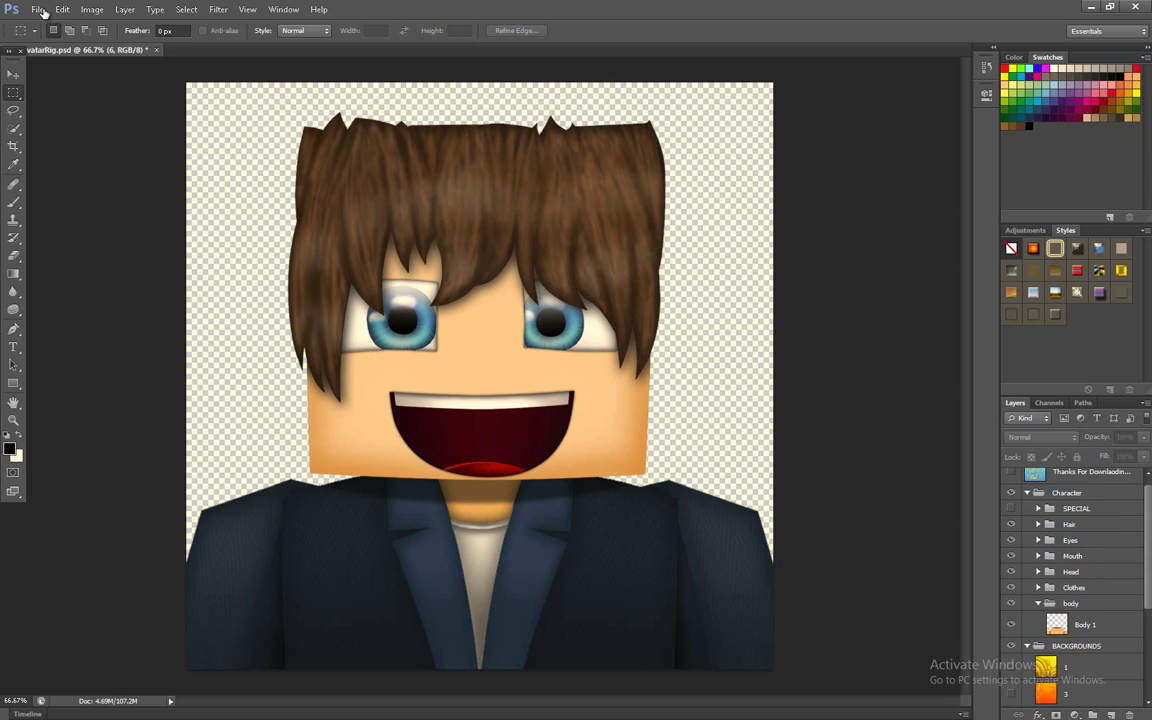
# Step: Preview background layers 1, 3, 6 and 10 one at a time, hiding each again
pyautogui.scroll(-1, 1072, 588)
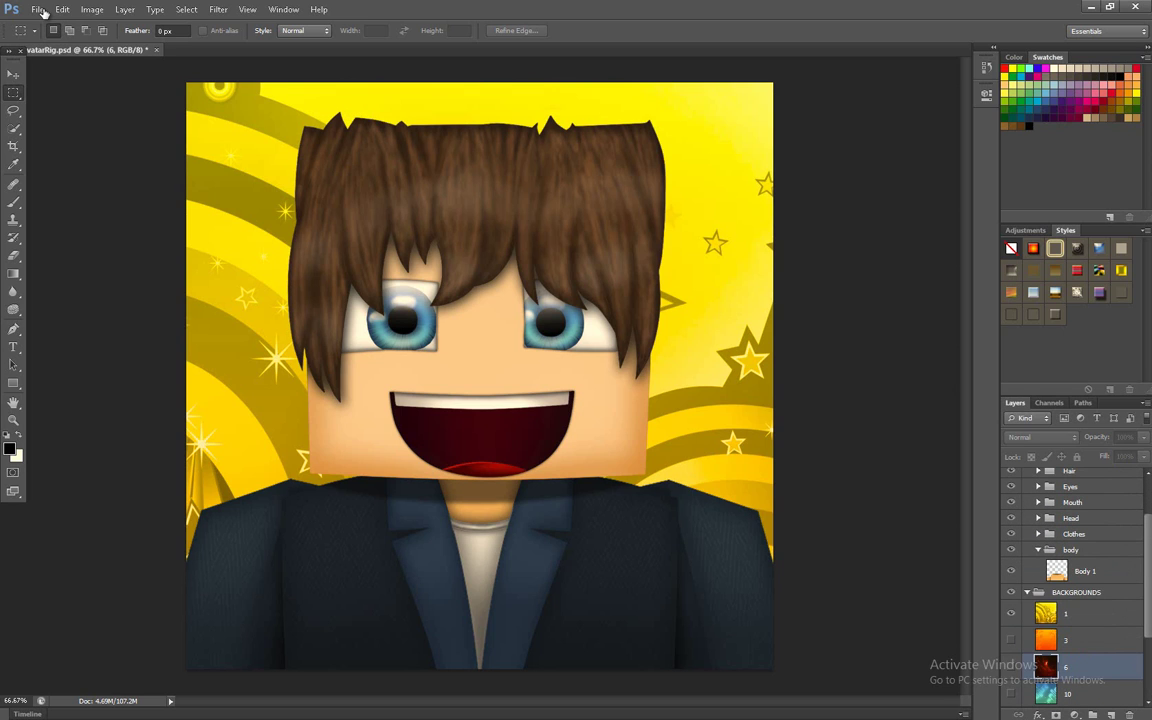
pyautogui.hotkey('ctrl', ',')
pyautogui.hotkey('ctrl', ',')
pyautogui.hotkey('ctrl', ',')
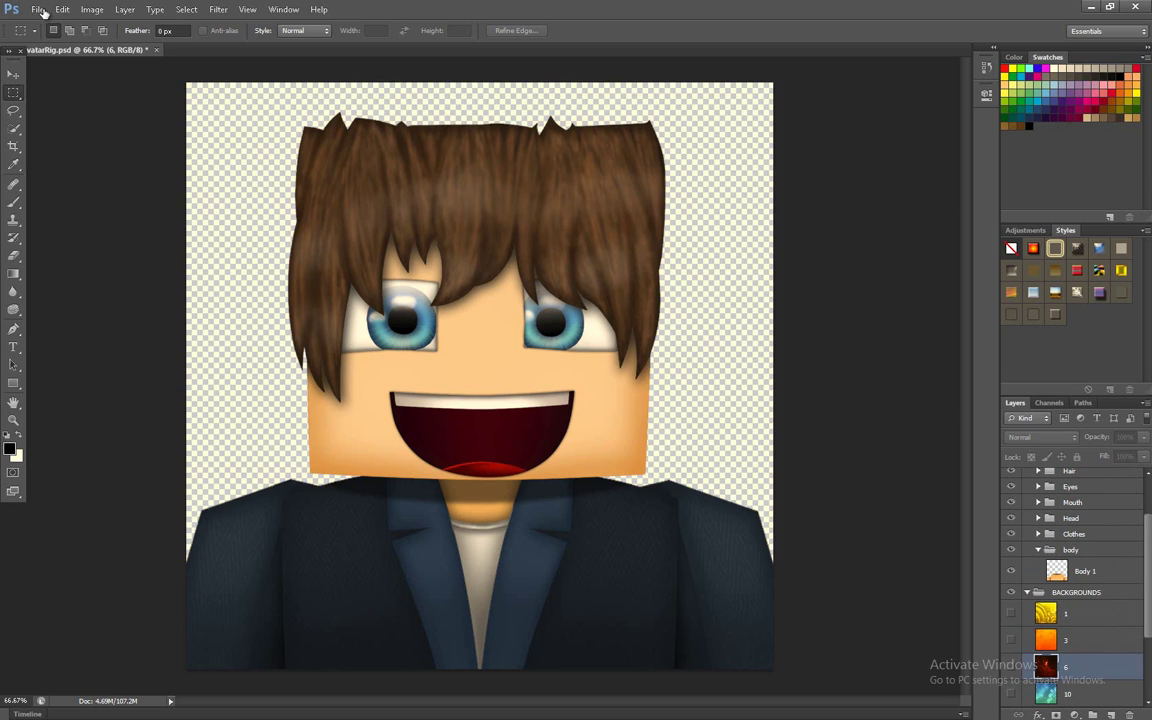
pyautogui.hotkey('ctrl', ',')
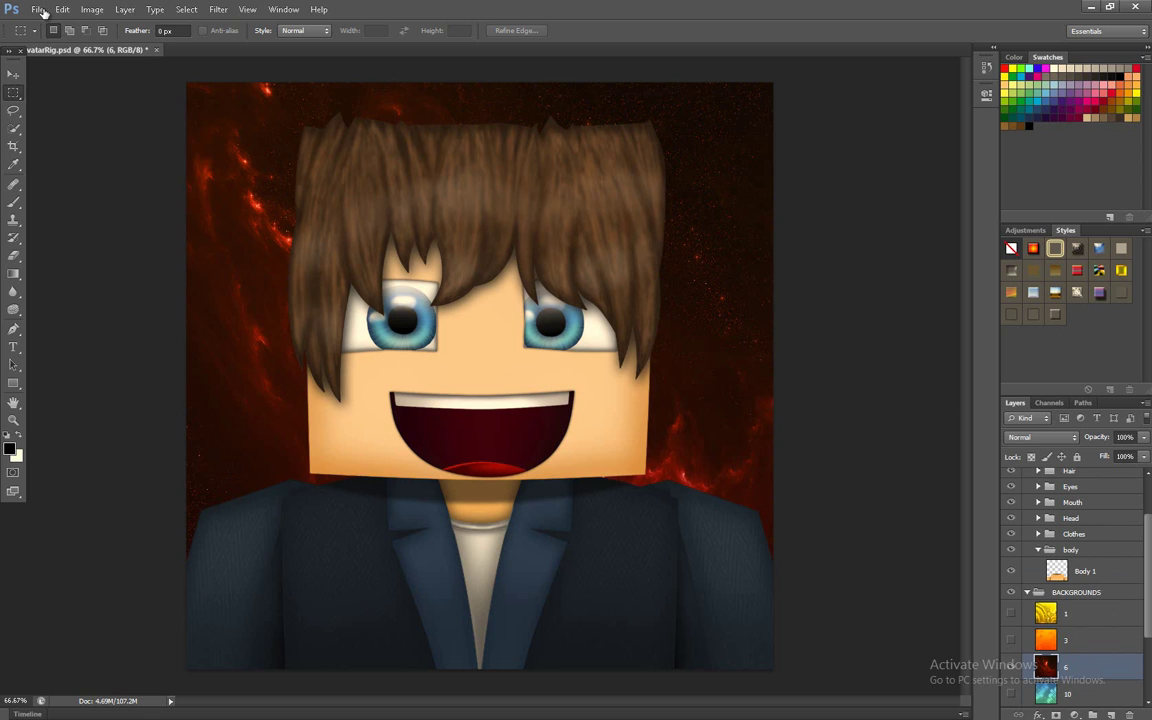
pyautogui.hotkey('ctrl', ',')
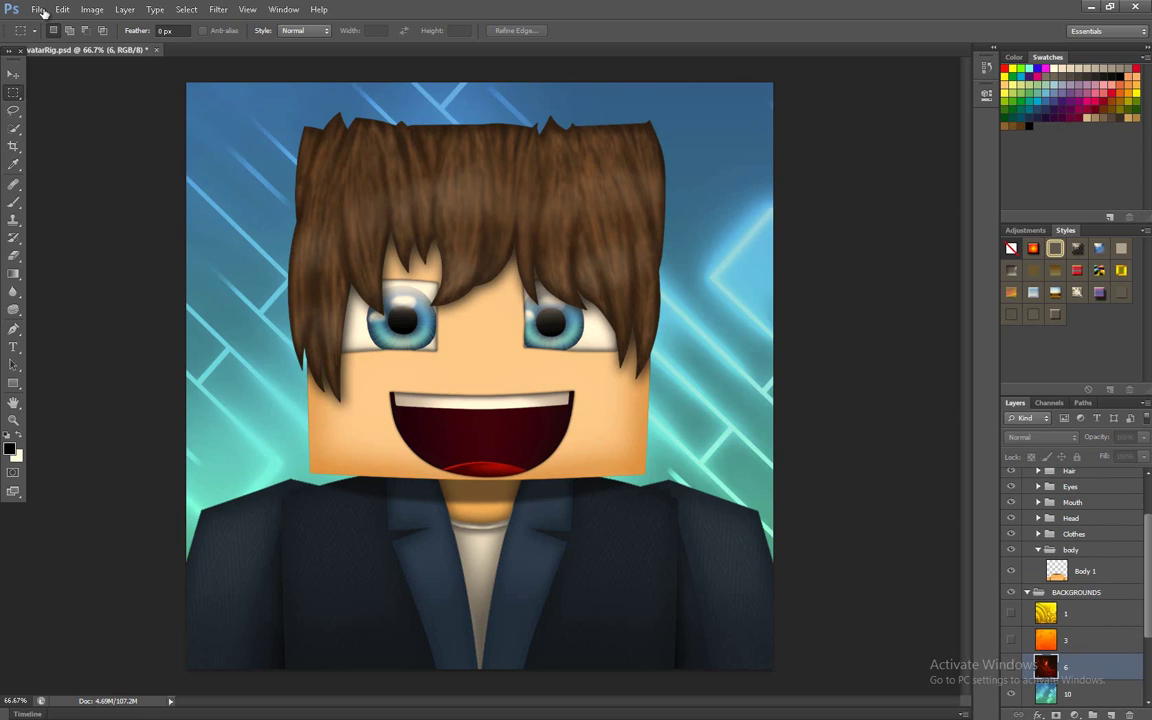
pyautogui.hotkey('ctrl', ',')
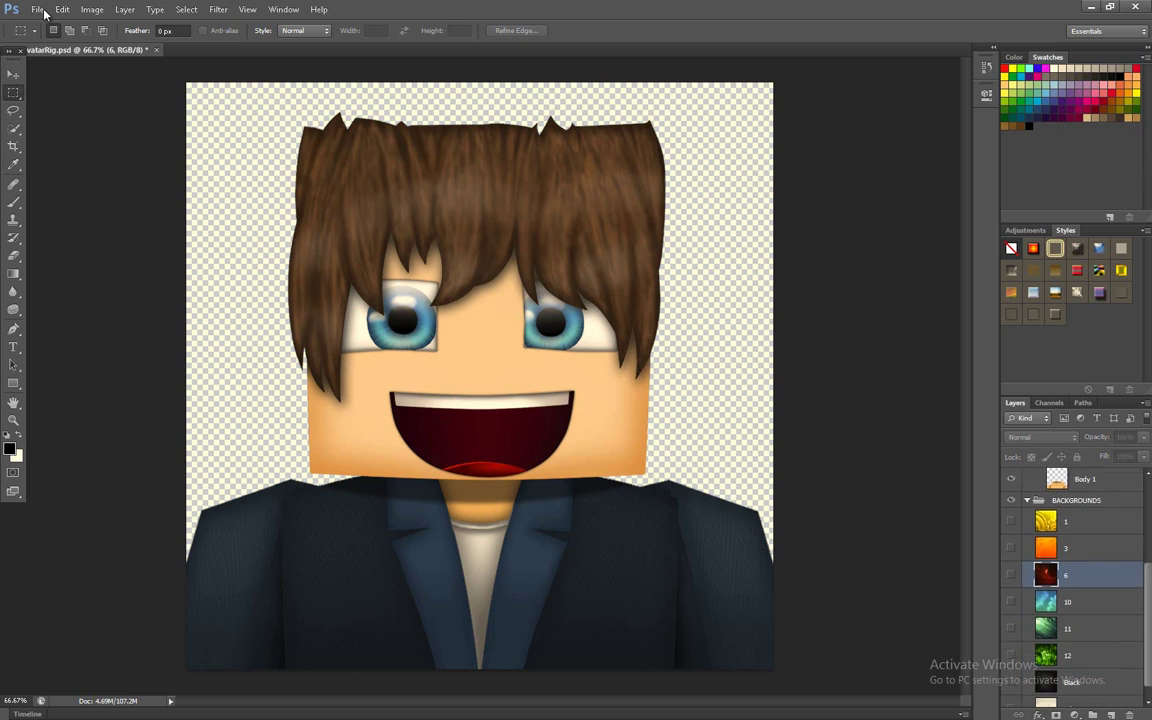
# Step: Preview background layers 11 and 12 one at a time, hiding each again
pyautogui.hotkey('ctrl', ',')
pyautogui.hotkey('ctrl', ',')
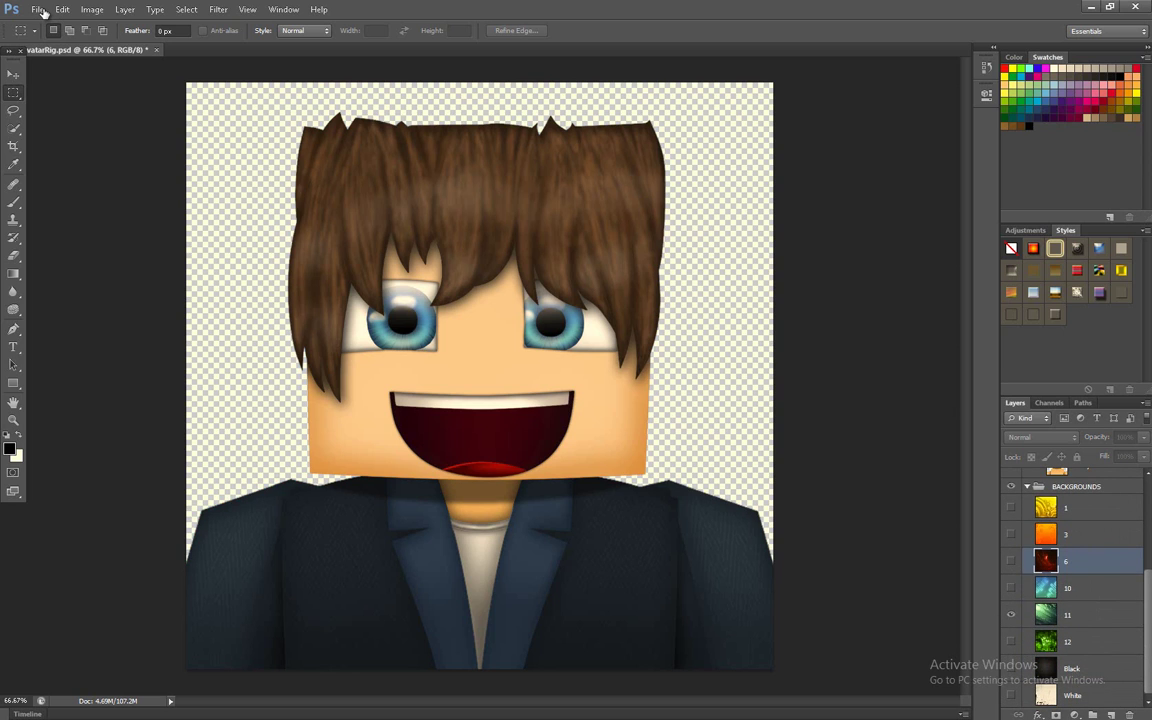
pyautogui.hotkey('ctrl', ',')
pyautogui.hotkey('ctrl', ',')
pyautogui.hotkey('ctrl', ',')
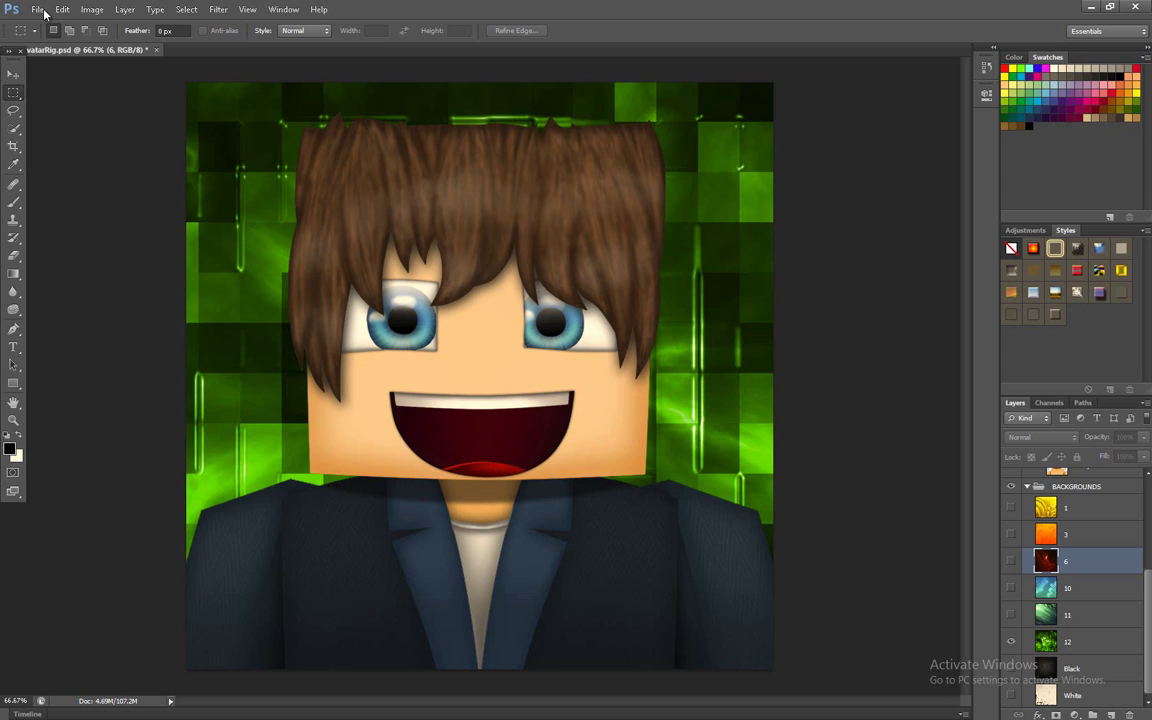
pyautogui.hotkey('ctrl', ',')
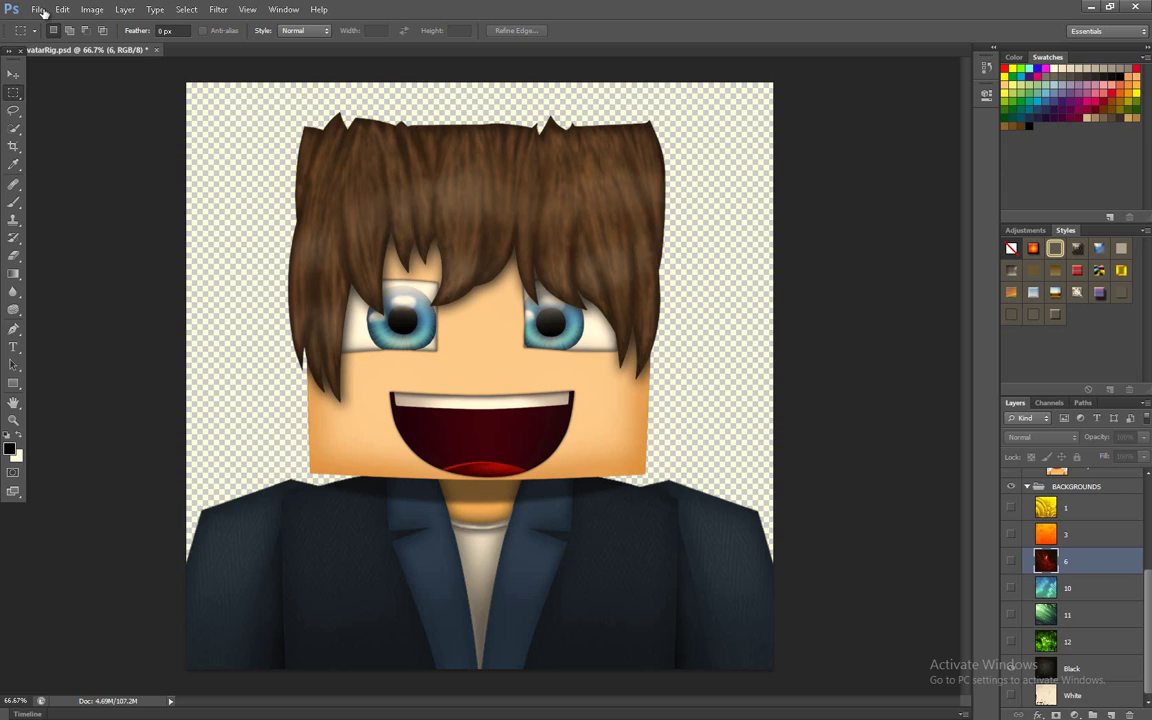
# Step: Preview the Black and White background layers behind the avatar one at a time
pyautogui.hotkey('ctrl', ',')
pyautogui.hotkey('ctrl', ',')
pyautogui.hotkey('ctrl', ',')
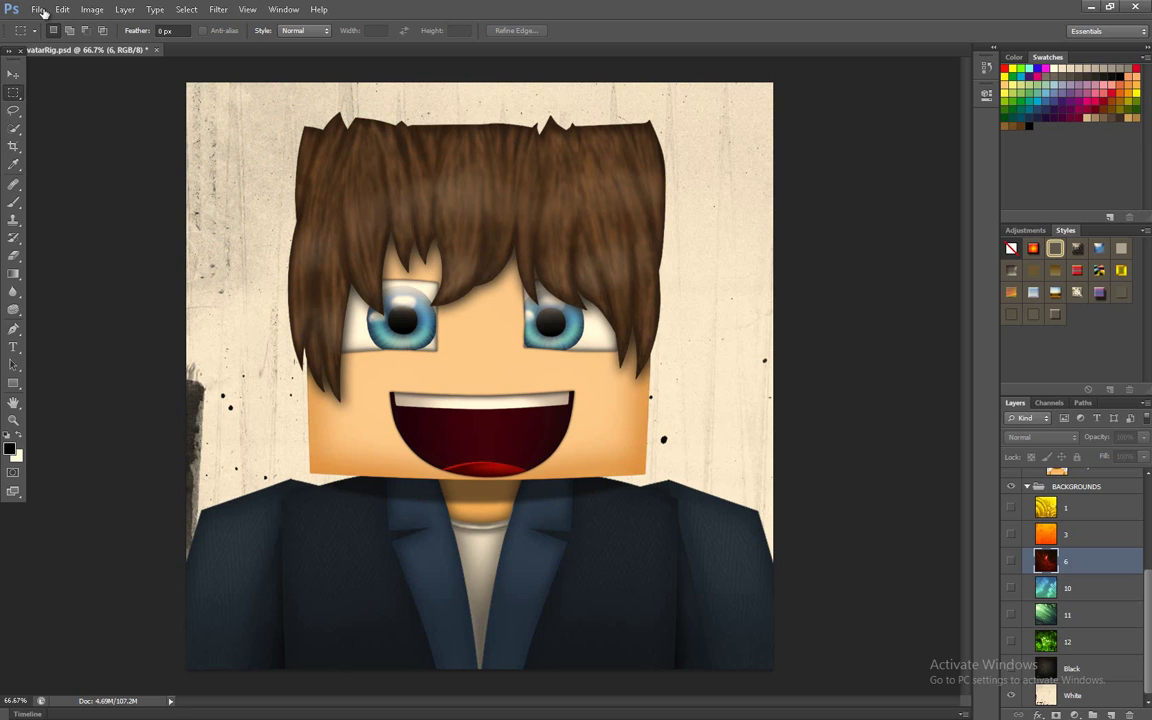
pyautogui.hotkey('ctrl', ',')
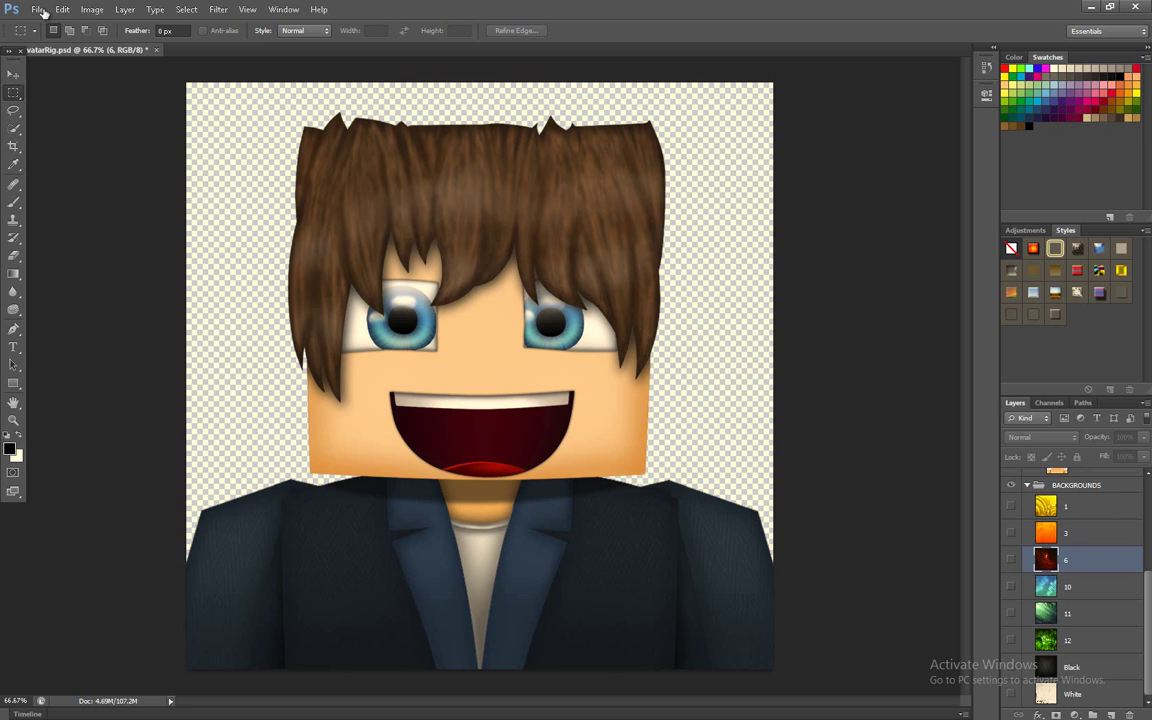
pyautogui.hotkey('ctrl', ',')
pyautogui.hotkey('ctrl', 'alt', 'z')
pyautogui.hotkey('ctrl', 'alt', 'z')
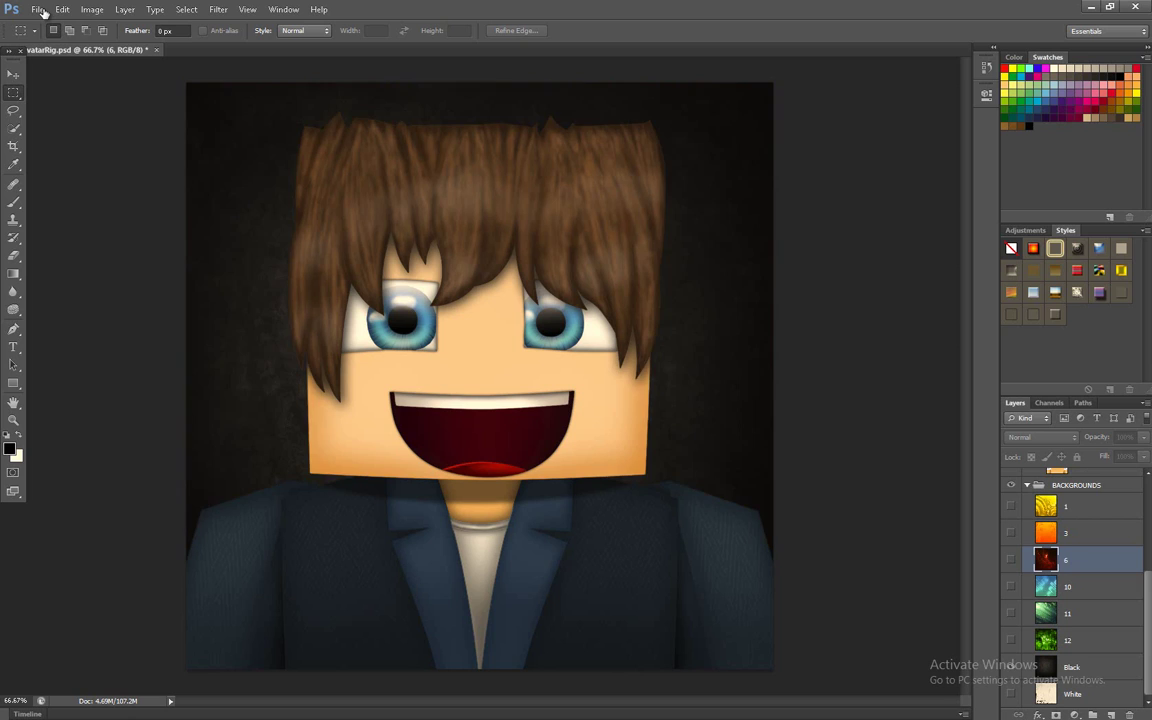
# Step: Hide the Black background, show background layer 12, and collapse the BACKGROUNDS and body groups
pyautogui.hotkey('ctrl', ',')
pyautogui.hotkey('ctrl', ',')
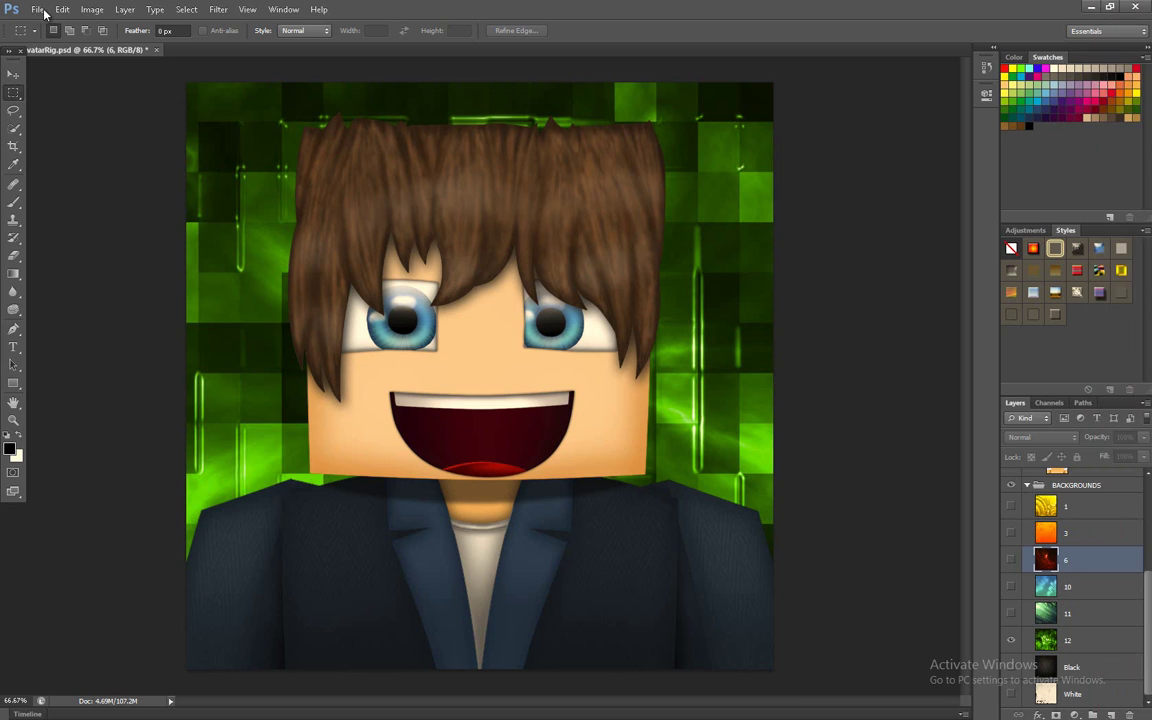
pyautogui.scroll(5, 1075, 590)
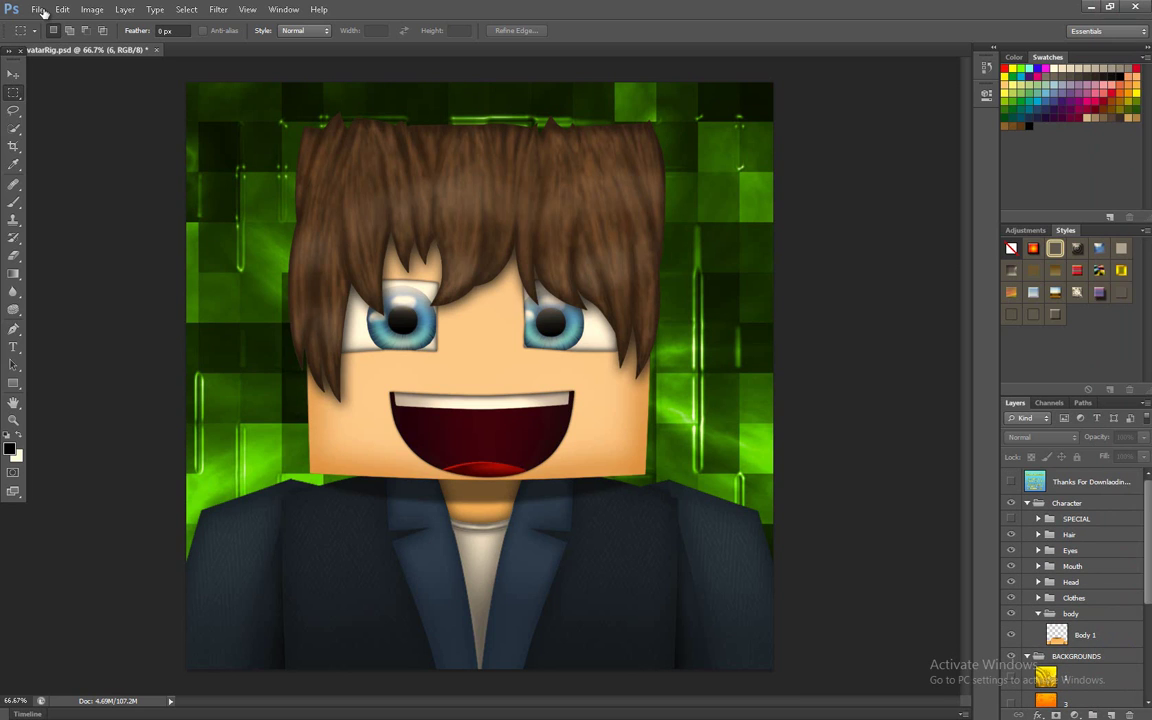
pyautogui.click(1027, 656)
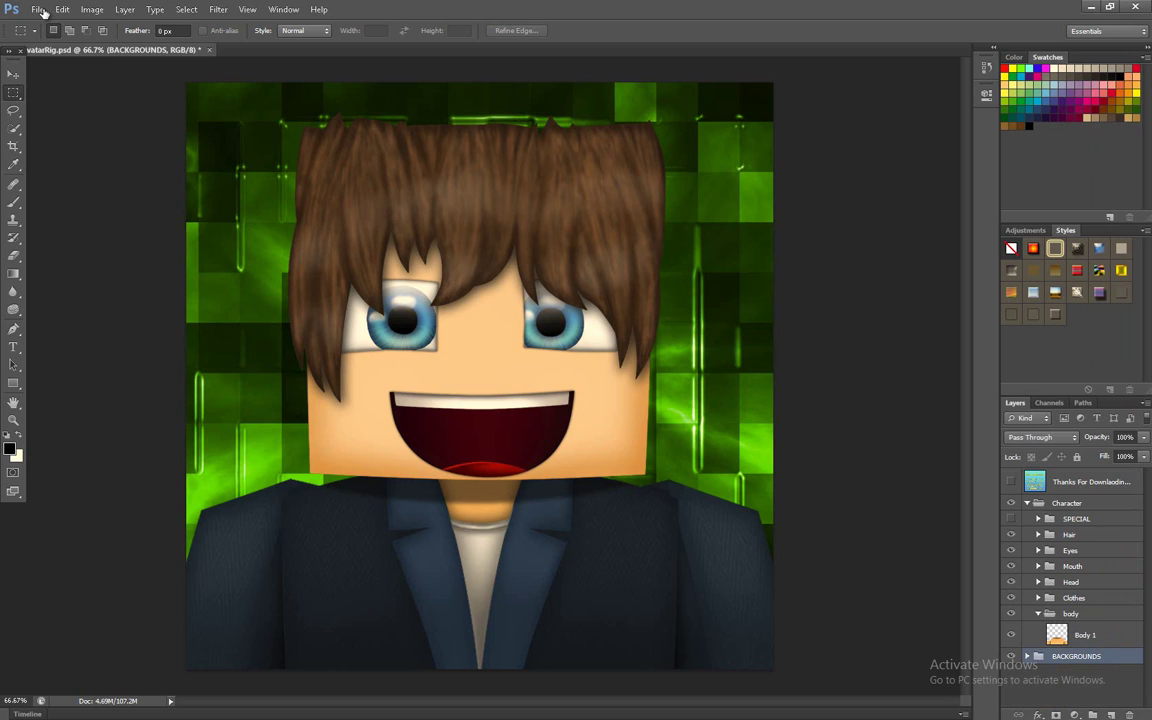
pyautogui.click(1038, 614)
# Step: Expand and show the SPECIAL group with its Glasses layer turned on, comparing it with Glasses 50%
pyautogui.click(1038, 519)
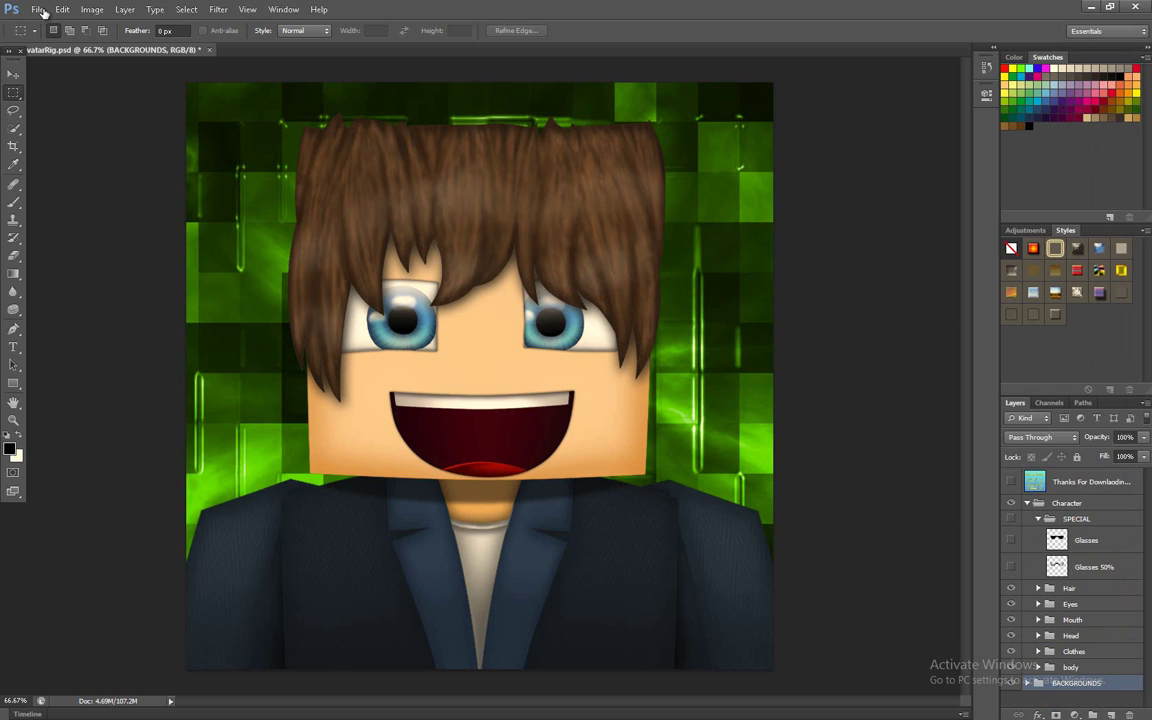
pyautogui.click(1086, 540)
pyautogui.click(1011, 540)
pyautogui.click(1011, 519)
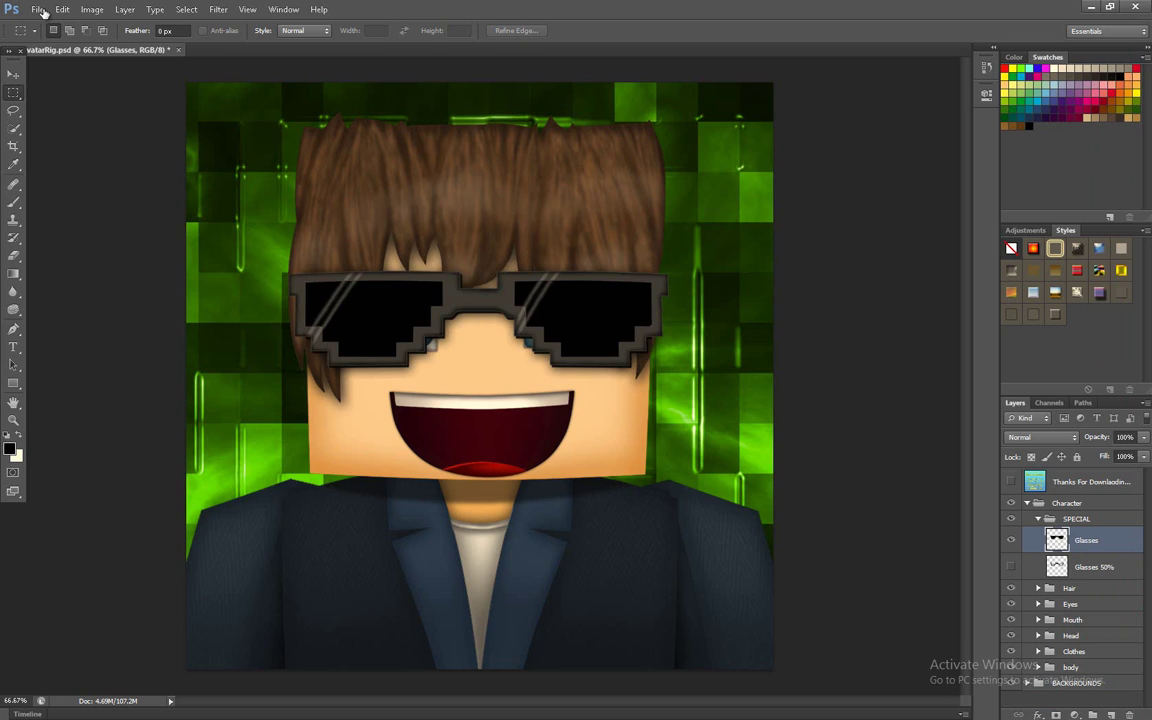
pyautogui.click(1011, 540)
pyautogui.click(1011, 567)
pyautogui.moveTo(1150, 300)
pyautogui.moveTo(775, 58); pyautogui.dragTo(78, 612)
pyautogui.moveTo(775, 147); pyautogui.dragTo(280, 478)
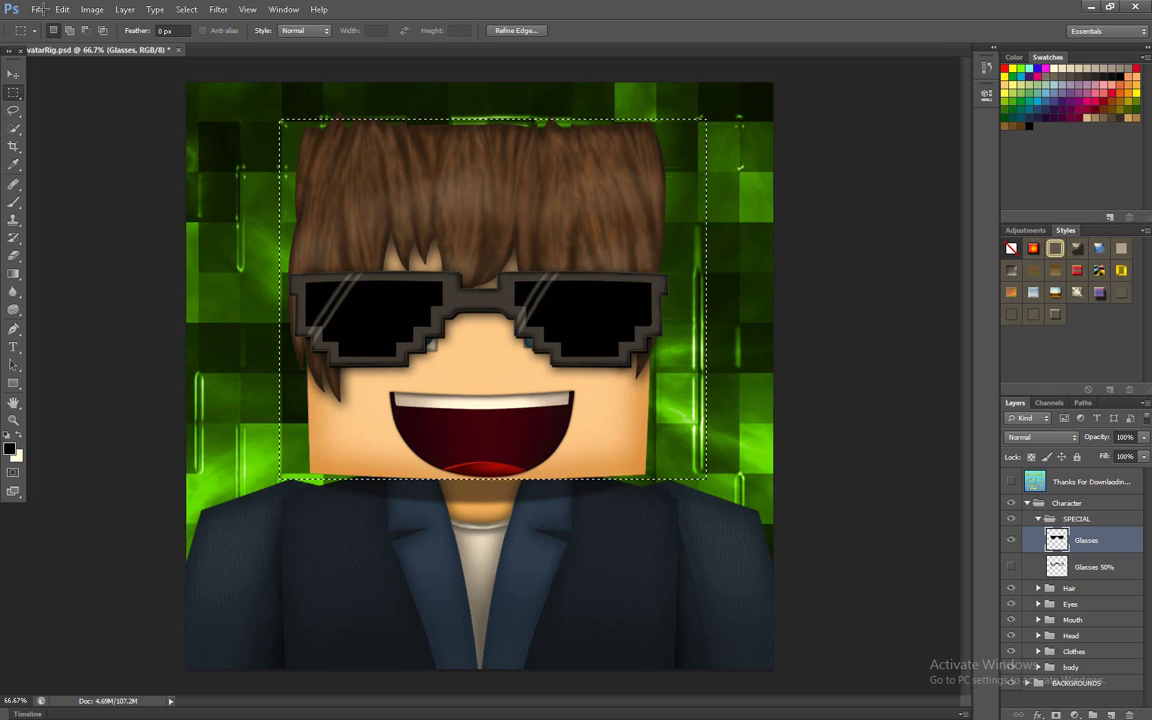
pyautogui.hotkey('ctrl', 'd')
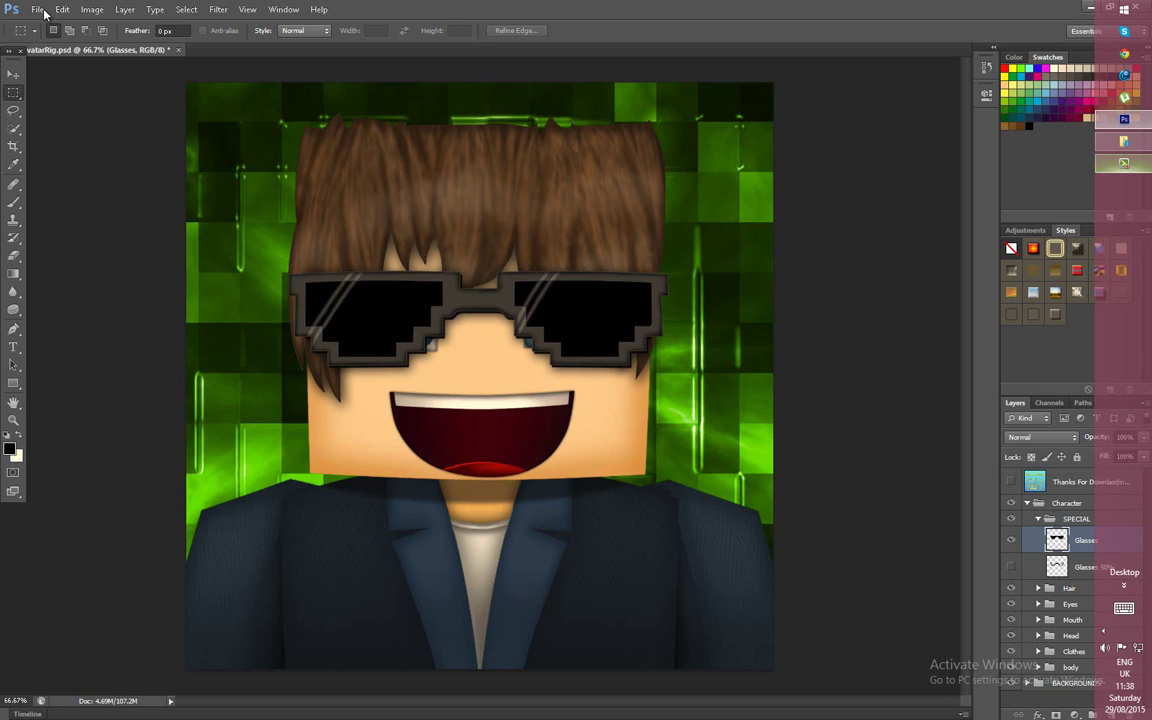
pyautogui.moveTo(1124, 163)
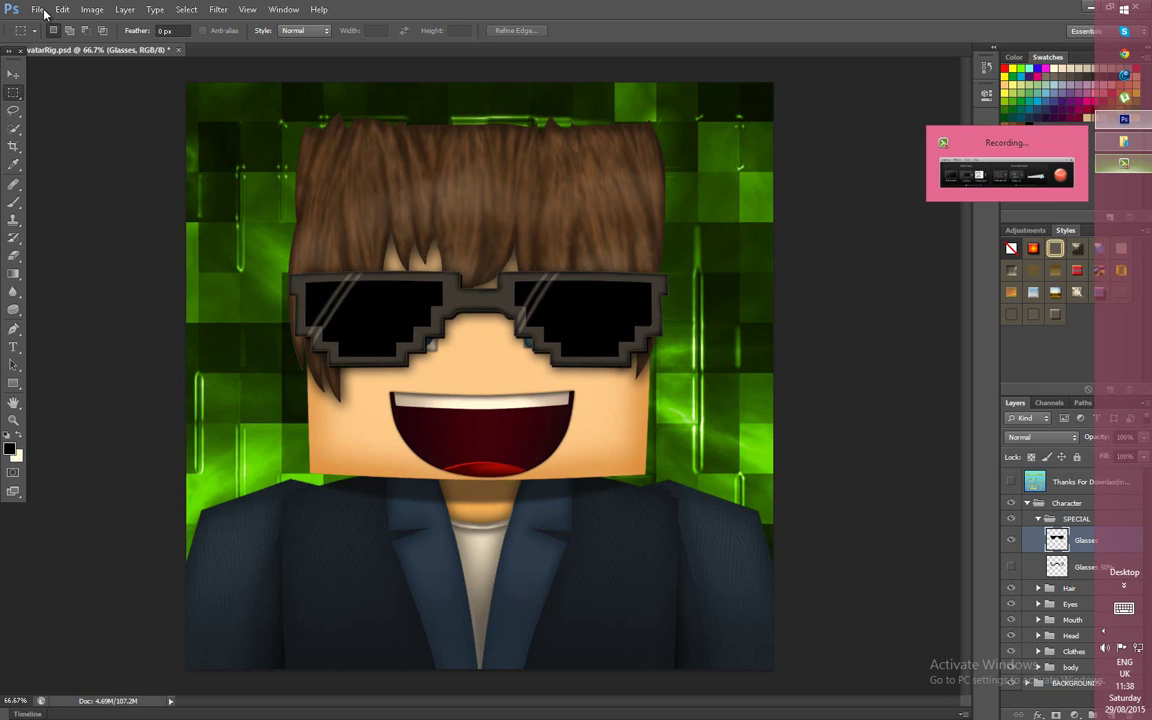
pyautogui.click(1124, 163)
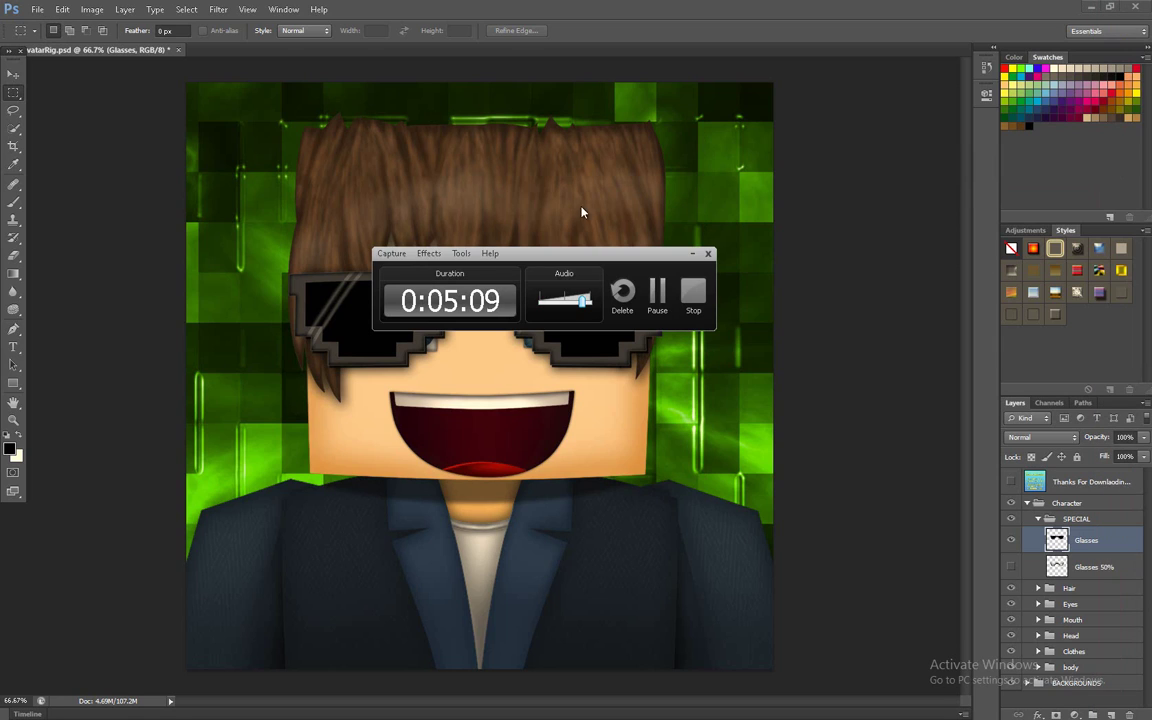